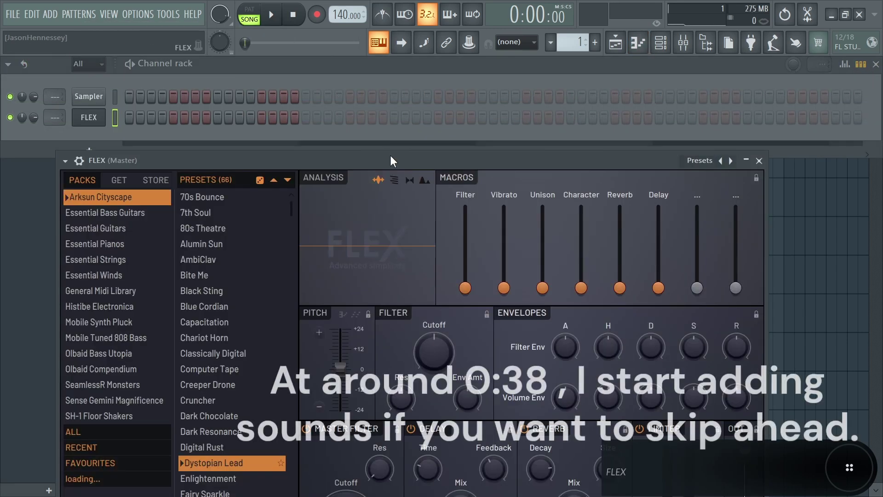
Audition presets in FLEX's Essential Guitars pack and load the Piezoish Xtra preset
left_click_drag(388, 154, 395, 93)
left_click(108, 166)
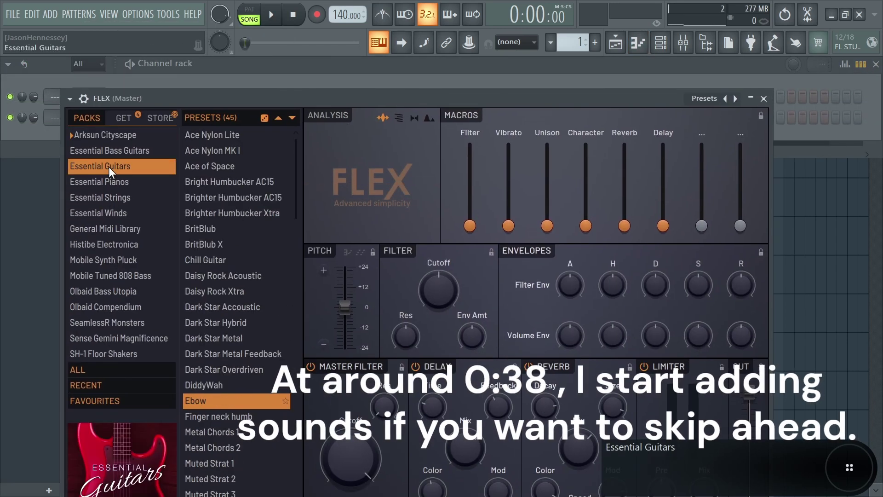
left_click(202, 150)
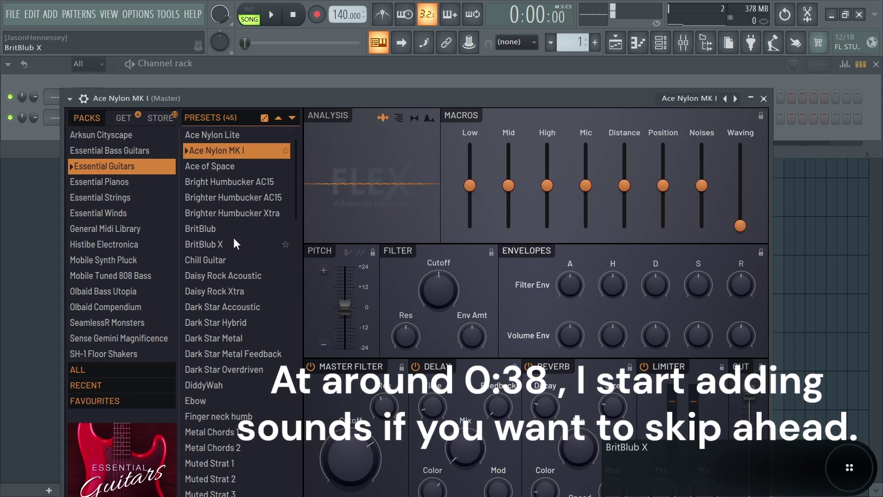
left_click(218, 313)
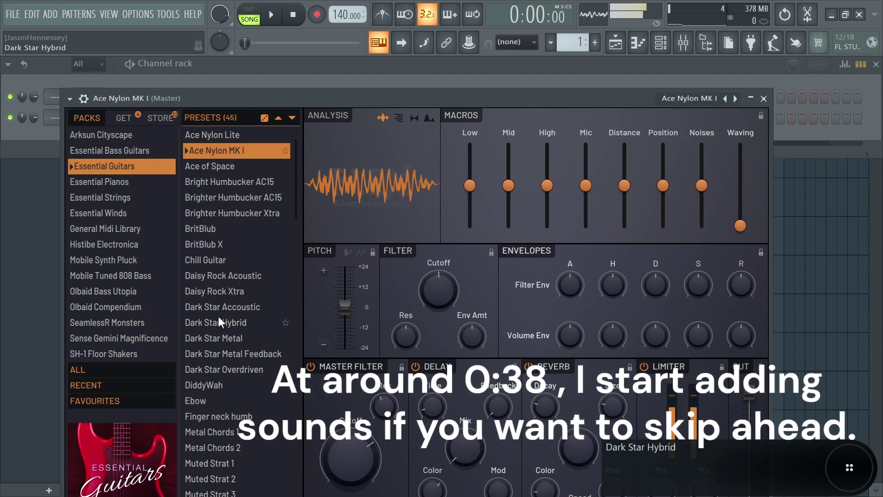
left_click(236, 353)
scroll(235, 364, "down", 4)
left_click(234, 370)
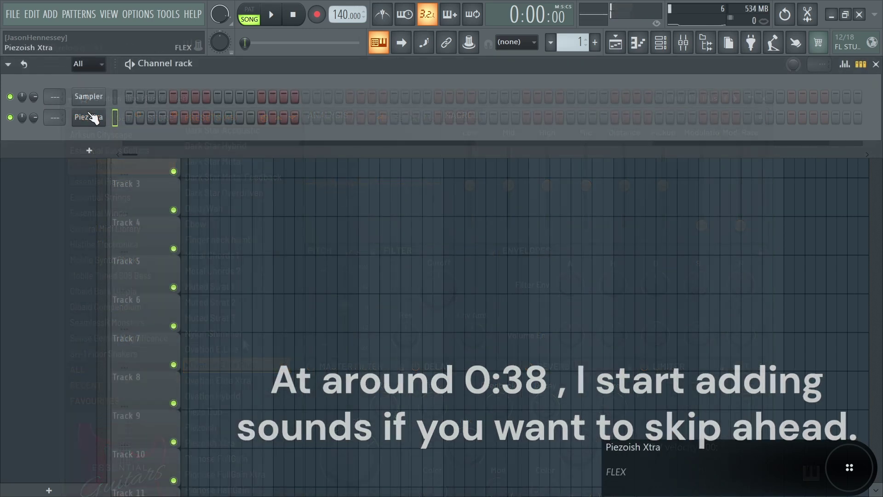
Open the piano roll for the Piezoish Xtra channel and place a one-bar F#6 note at bar 1
right_click(89, 119)
left_click(202, 115)
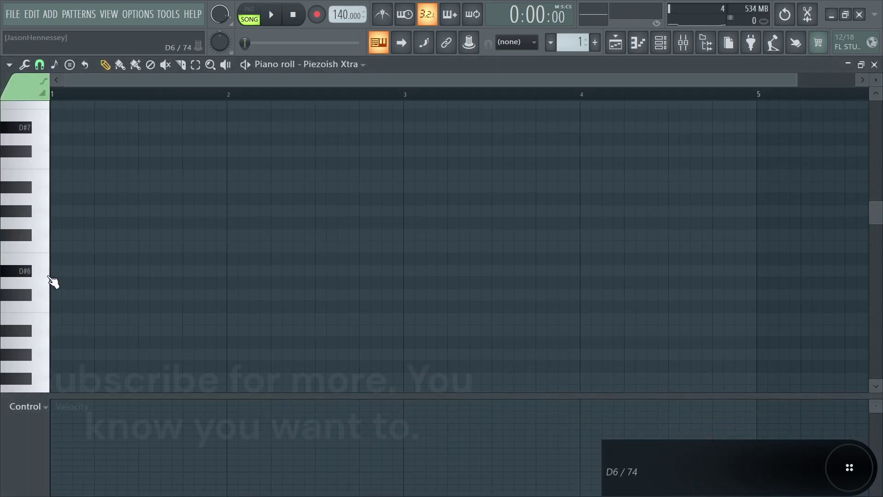
left_click(58, 270)
left_click(9, 64)
mouse_move(21, 125)
mouse_move(168, 304)
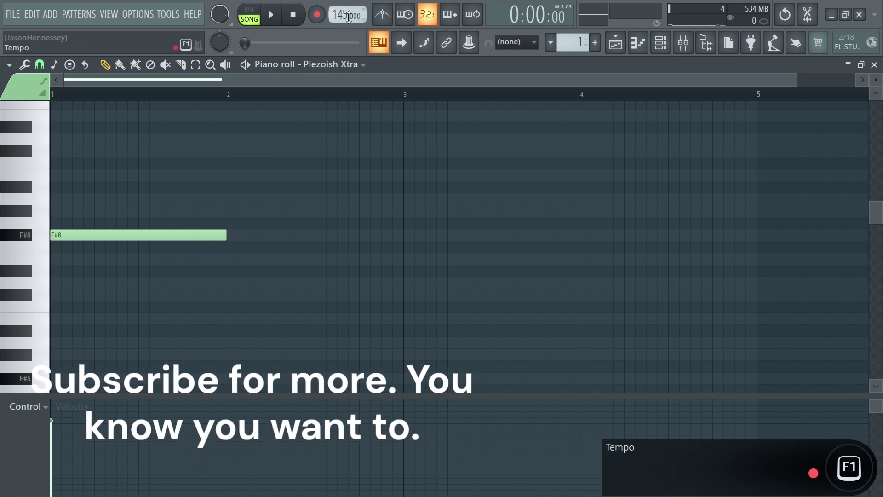
Set the project tempo to 151 BPM and play the note to check it
left_click_drag(336, 18, 339, 17)
key("space")
scroll(294, 182, "down", 1)
key("space")
key("space")
Lengthen the note to two bars, lower it one octave to F#5, and duplicate it at bar 3
left_click_drag(211, 235, 378, 235)
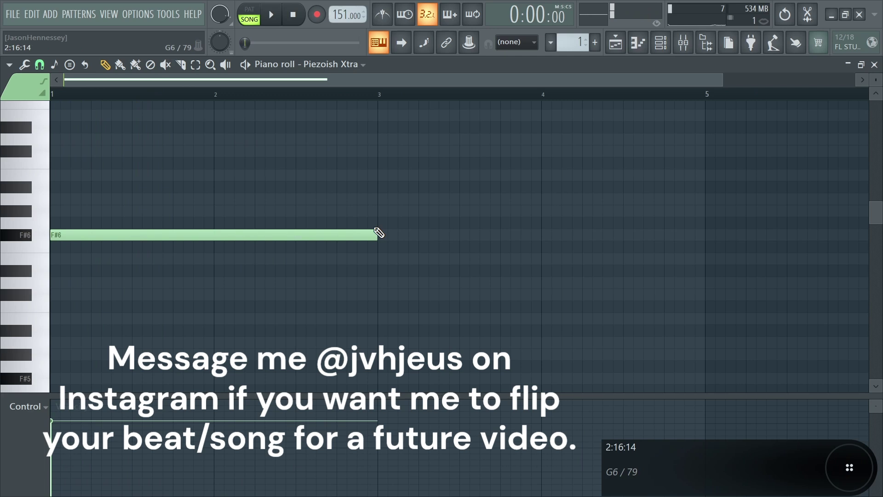
key("ctrl+Down")
left_click_drag(516, 205, 140, 264)
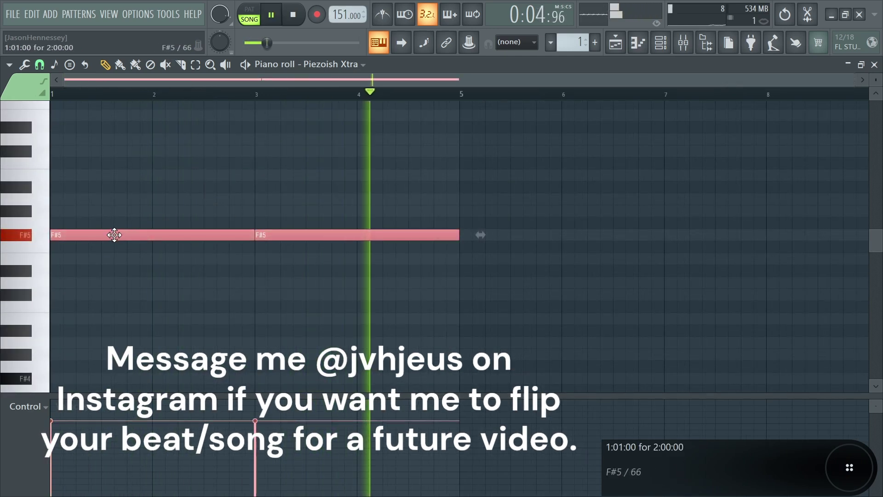
key("space")
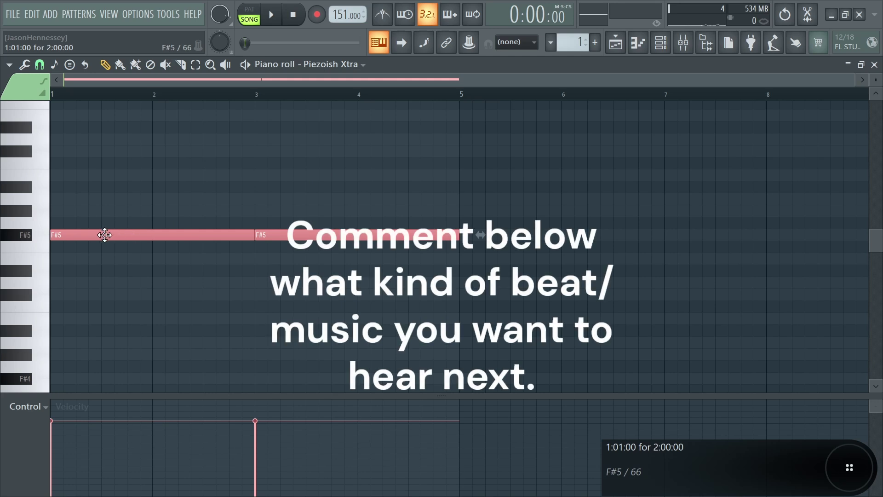
Duplicate the two-bar F#5 notes repeatedly until they fill 16 bars
left_click_drag(84, 240, 492, 241)
scroll(479, 244, "down", 2)
left_click_drag(704, 193, 124, 247)
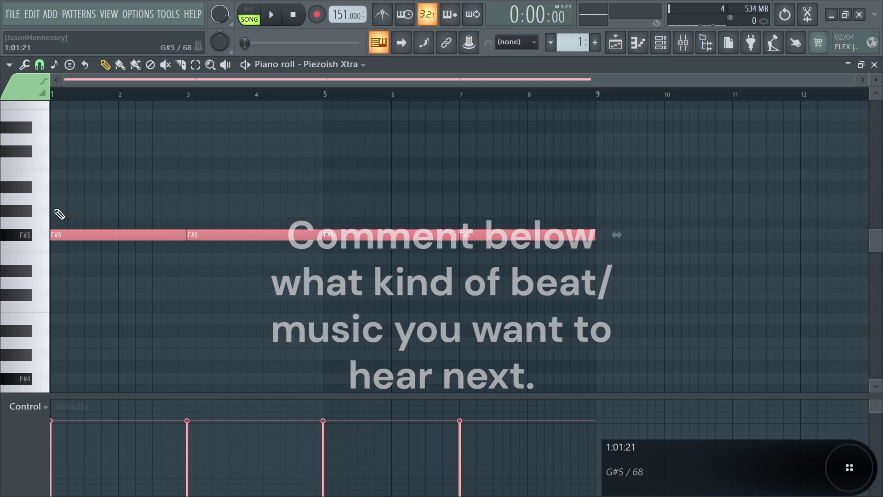
left_click_drag(679, 182, 5, 333)
left_click(353, 331)
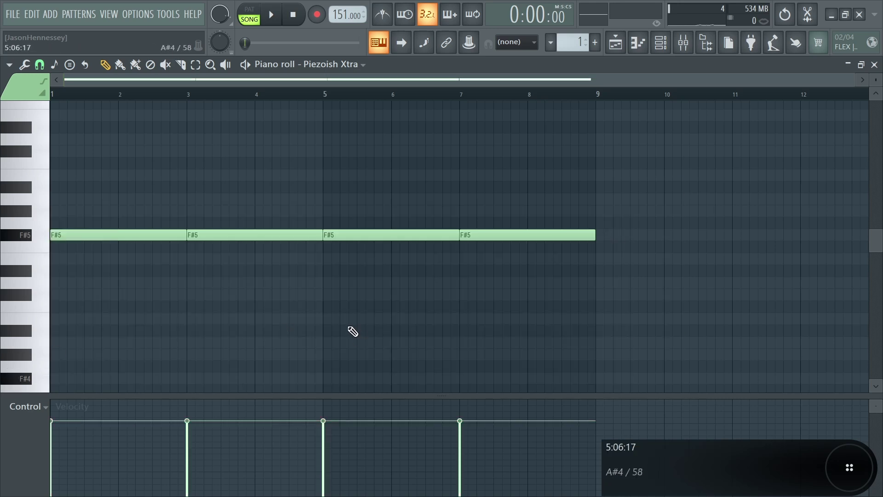
left_click_drag(698, 181, 49, 313)
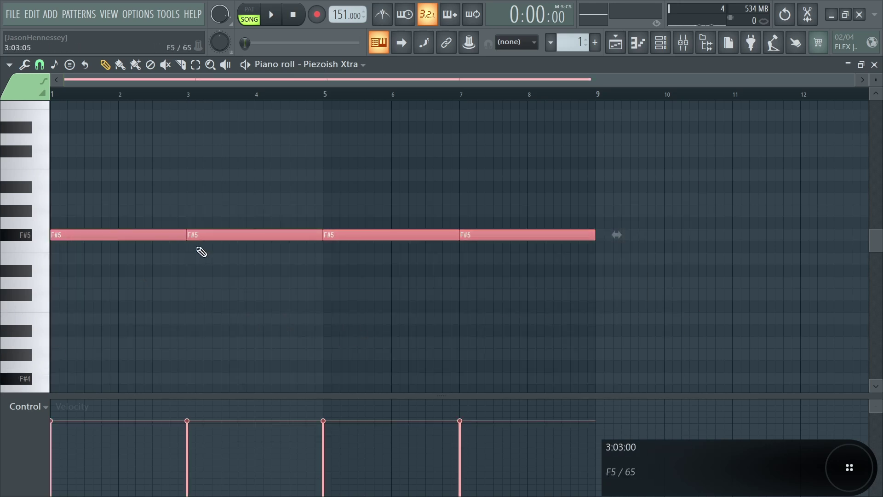
left_click_drag(135, 234, 680, 235)
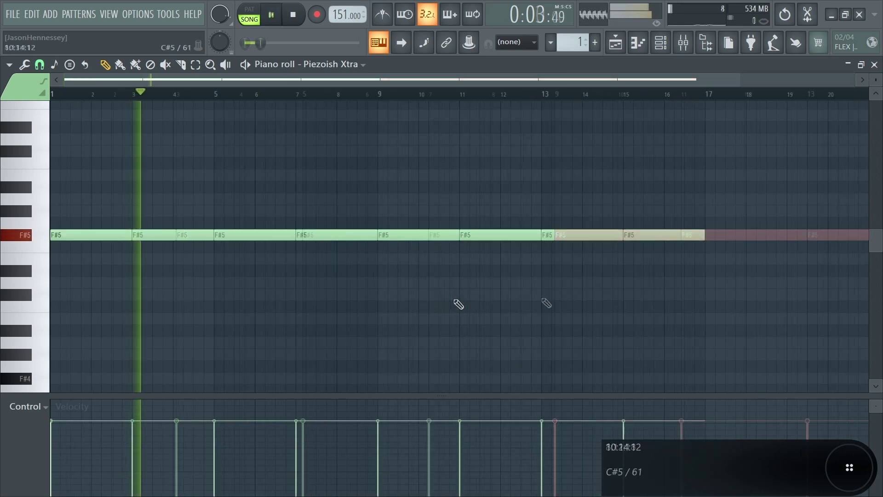
key("space")
Add a B4 note at bar 1 and a one-bar D5 note at bar 2 below the F#5 notes
scroll(55, 288, "down", 2)
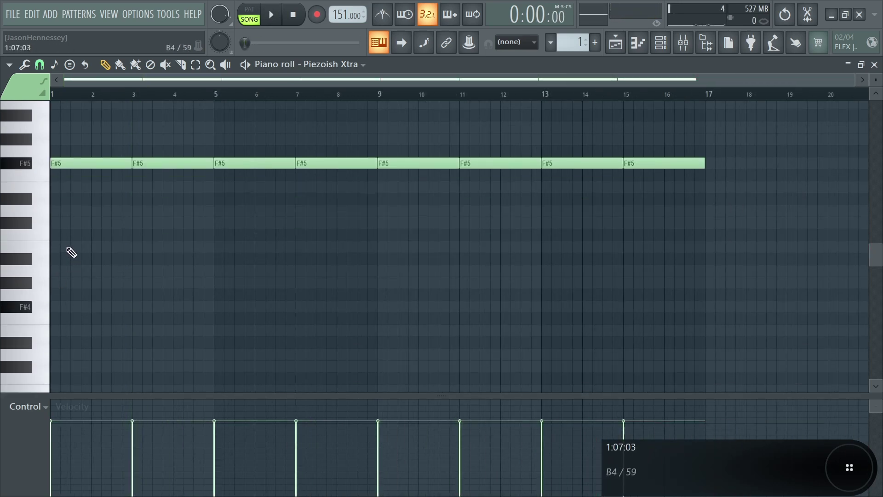
scroll(8, 257, "up", 3)
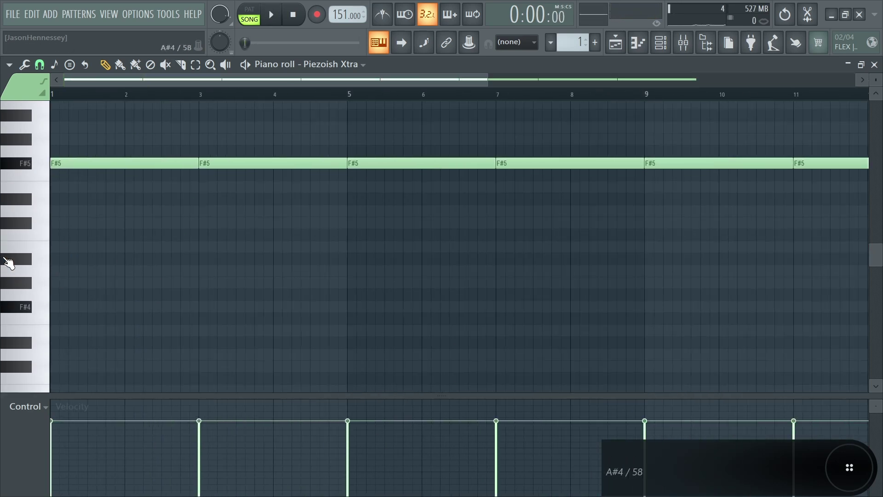
left_click(65, 251)
key("space")
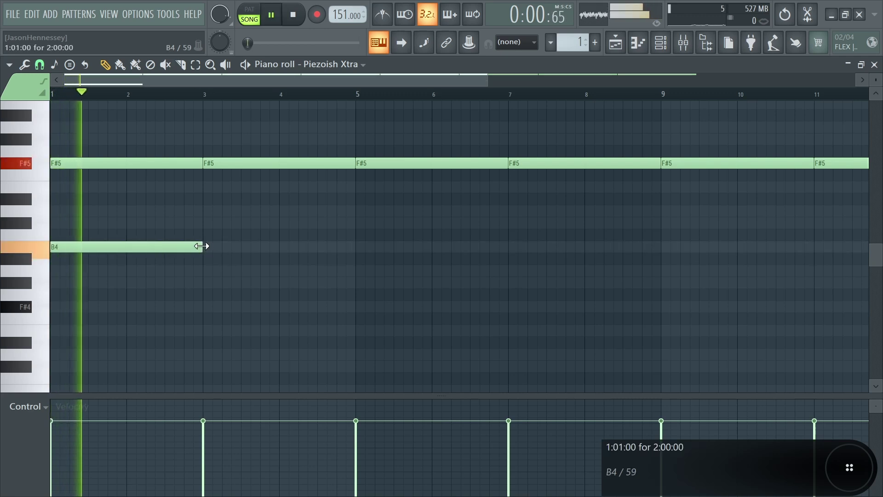
left_click(138, 222)
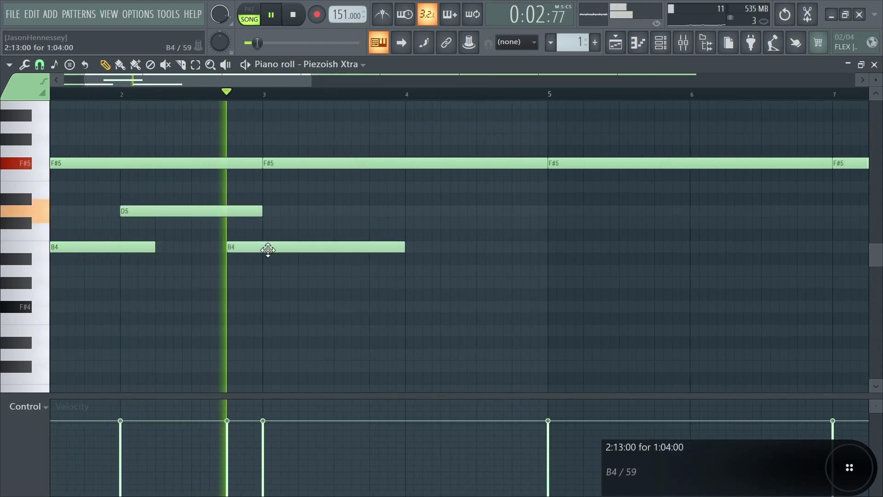
Move the second B4 note to 2:09:00 and shorten it to 0:08:00 so it ends at bar 3
key("space")
left_click_drag(268, 250, 235, 251)
key("space")
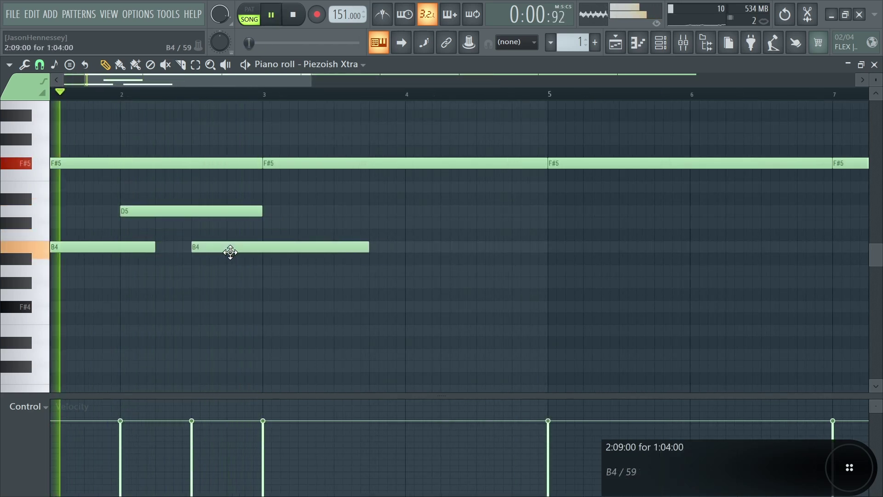
left_click_drag(367, 244, 264, 250)
key("space")
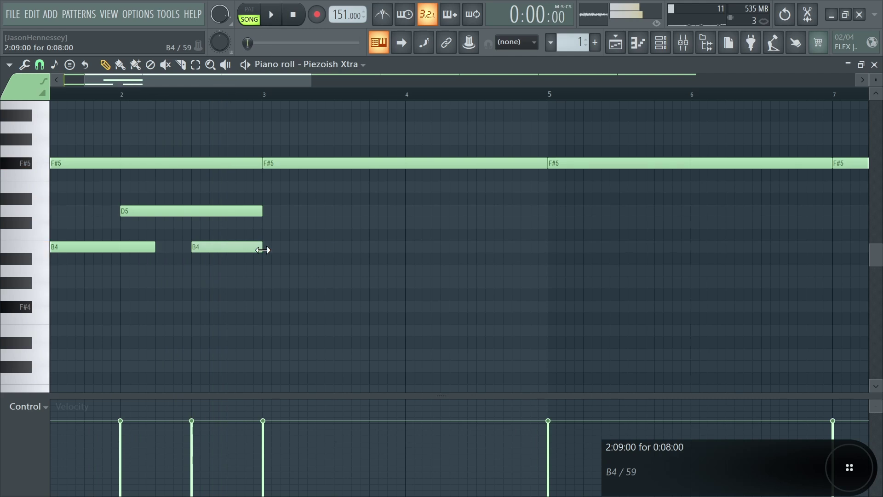
Duplicate the B4 and D5 notes of the first two bars into bars 3 and 4
scroll(298, 233, "down", 2)
left_click_drag(217, 198, 219, 251)
left_click(238, 328, "ctrl")
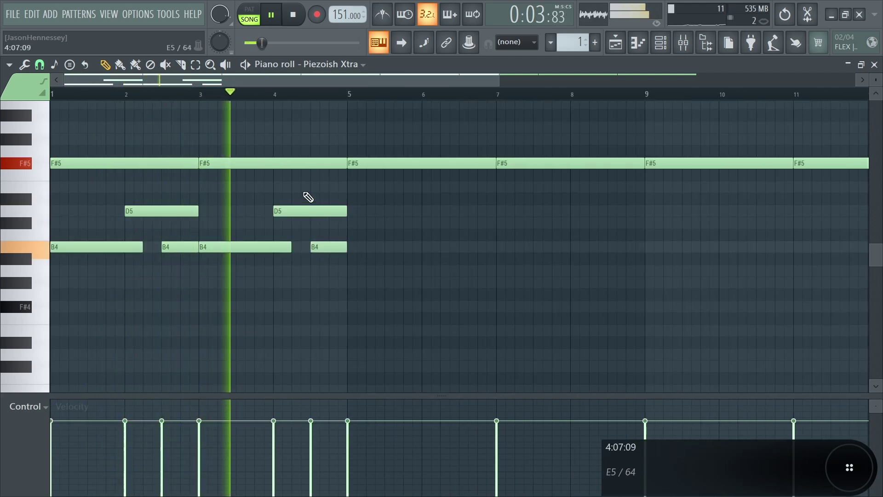
key("space")
key("space")
Raise the D5 note in bar 4 to E5 and the short B4 note in that bar to C#5
left_click_drag(294, 211, 294, 188)
left_click_drag(319, 252, 318, 229)
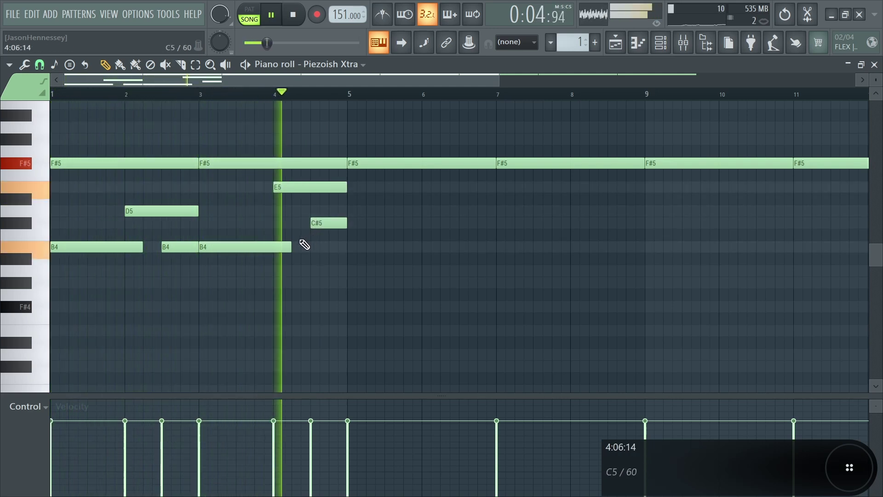
key("space")
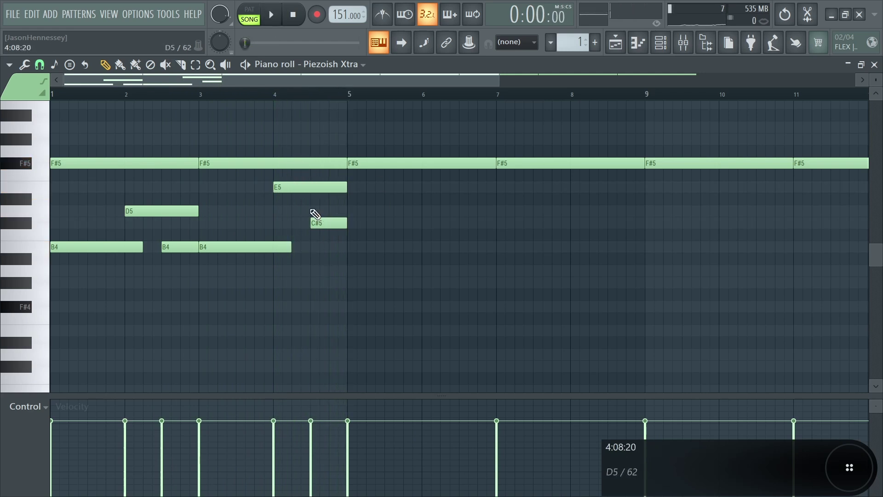
Lower the short C#5 note in bar 4 to A4 and play back from just before bar 3
scroll(308, 190, "up", 2)
left_click(158, 95)
key("space")
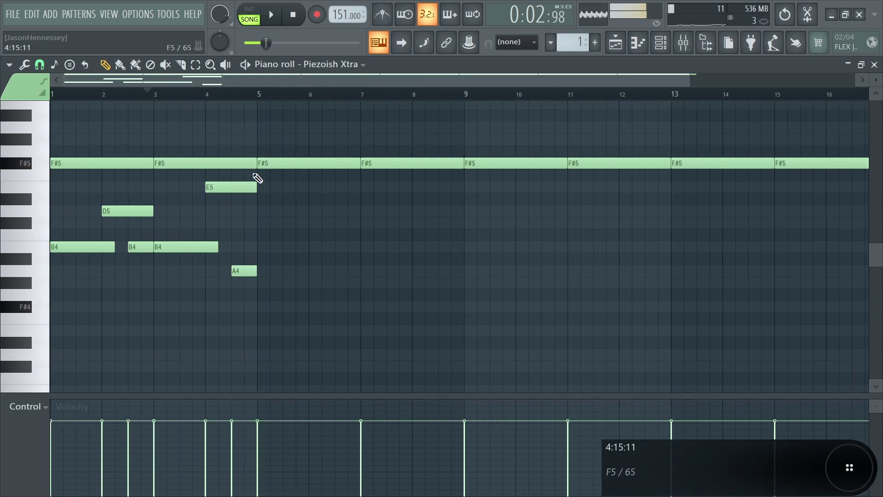
Duplicate the four-bar melody below the F#5 notes into bars 5 to 8
left_click_drag(275, 171, 12, 307)
mouse_move(61, 245)
left_mouse_down()
mouse_move(284, 247)
mouse_move(270, 247)
left_mouse_up()
left_click(291, 294, "ctrl")
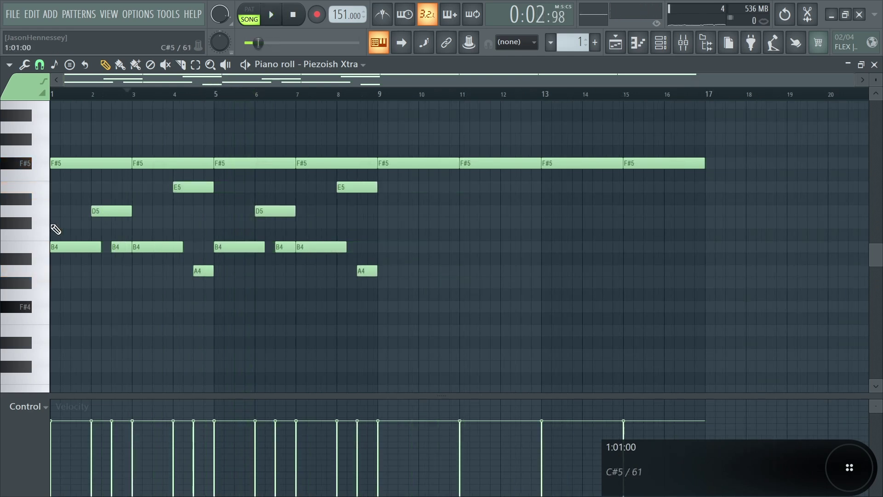
Shorten the B4 note at bar 5 to end at 5:13:00 and add a 0:04:00 C#5 note there
scroll(219, 240, "up", 4)
scroll(369, 264, "down", 4)
left_click_drag(463, 177, 1, 305)
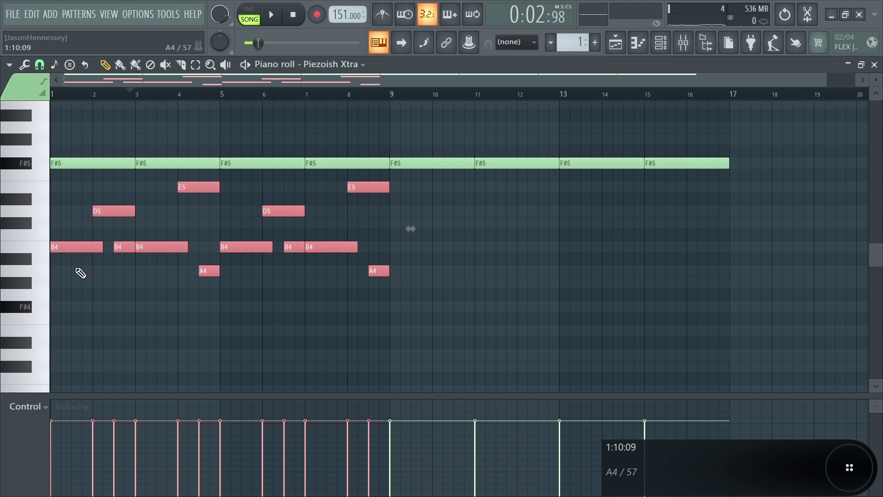
scroll(197, 223, "up", 6)
left_click(397, 259)
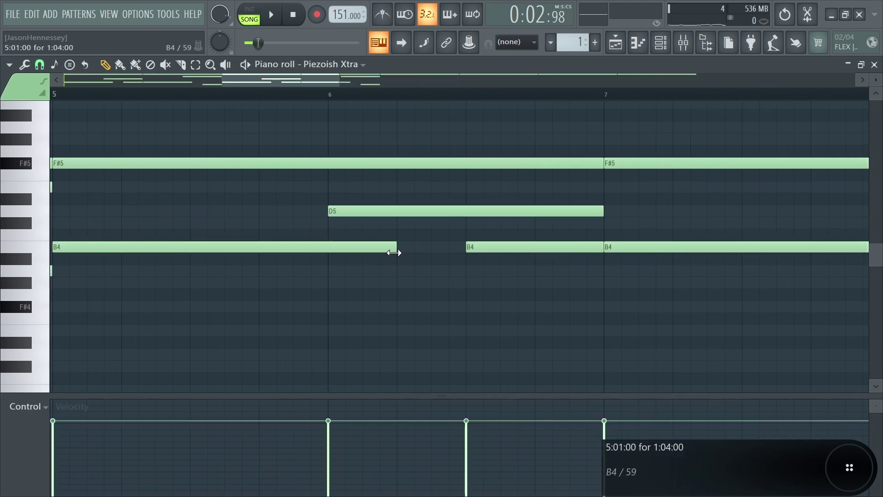
left_click(281, 222)
key("space")
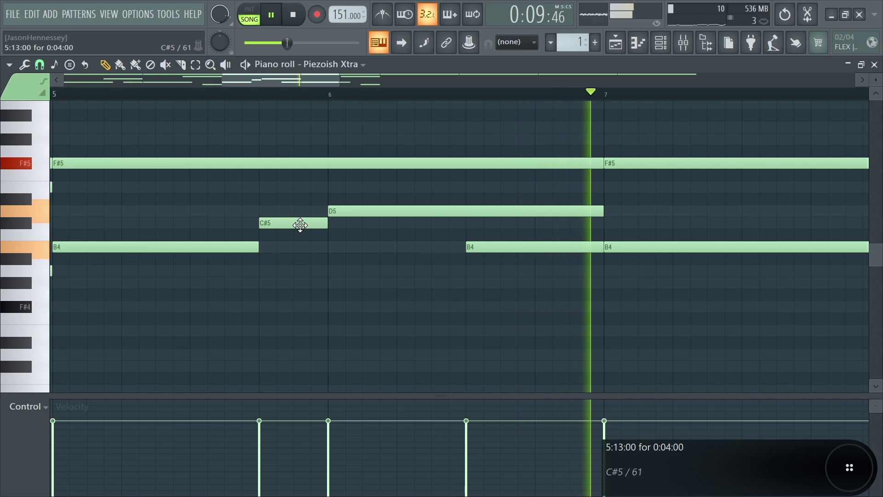
Add a quarter-bar A5 note in bar 7, ending at the start of bar 8
scroll(300, 224, "down", 6)
scroll(311, 161, "up", 10)
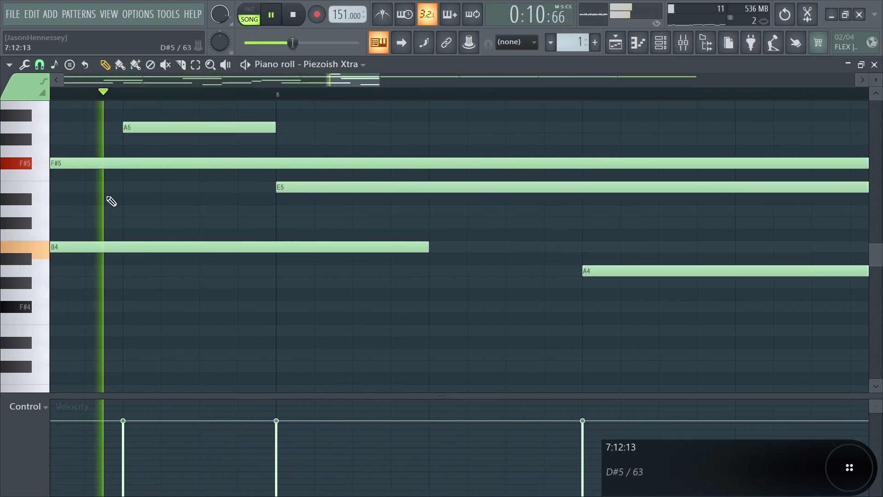
scroll(276, 217, "up", 3)
key("space")
Add a very short D5 grace note at 7:16:16, leading into the E5 note at bar 8, and play the melody
left_click(302, 211)
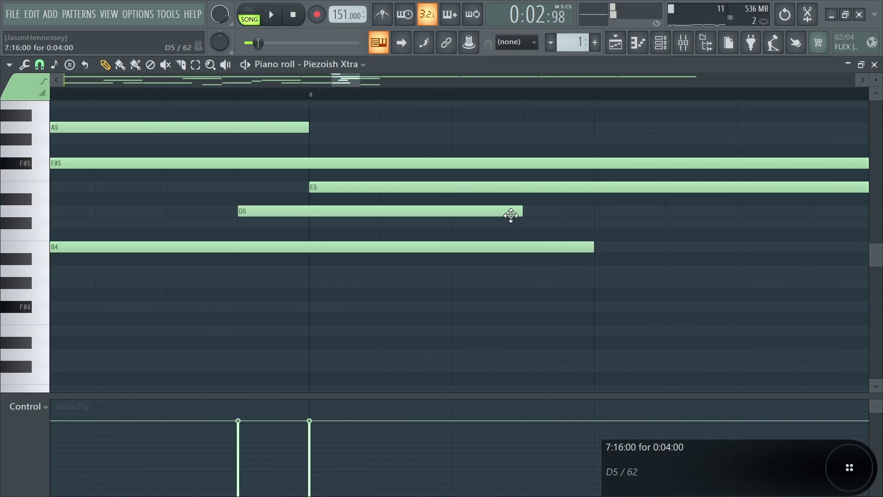
left_click_drag(262, 211, 297, 213)
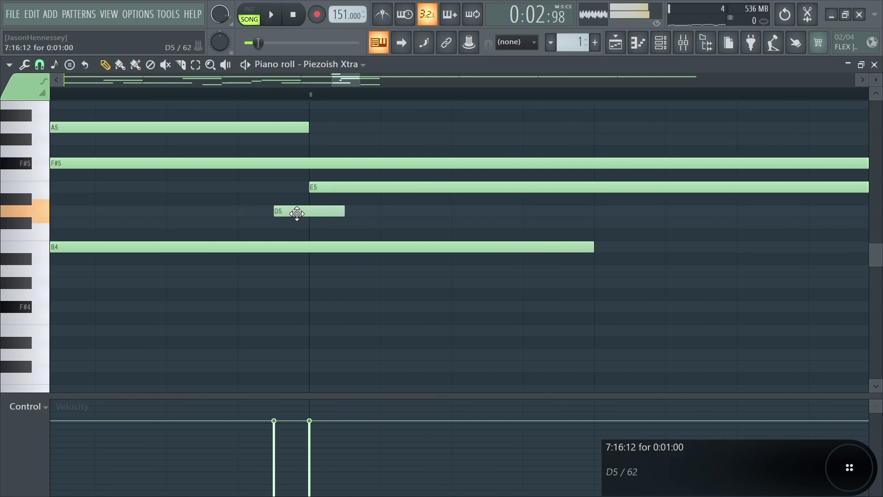
key("space")
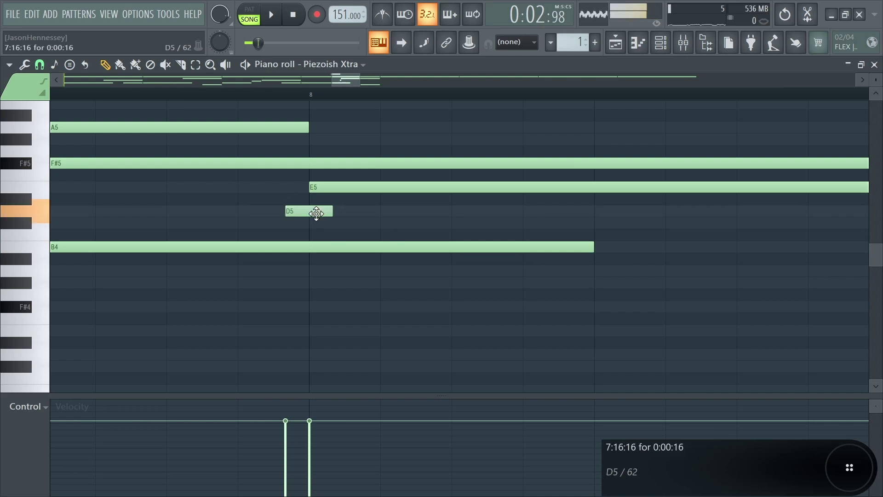
double_click(325, 217)
key("Escape")
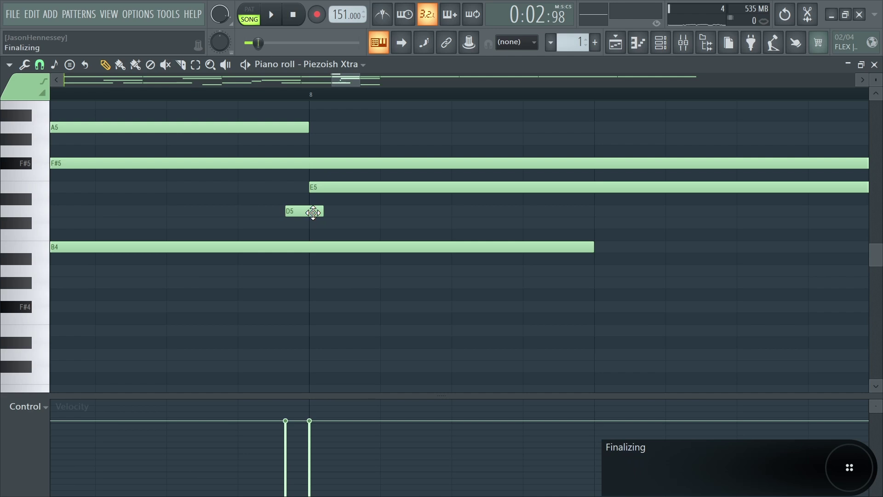
scroll(317, 228, "down", 2)
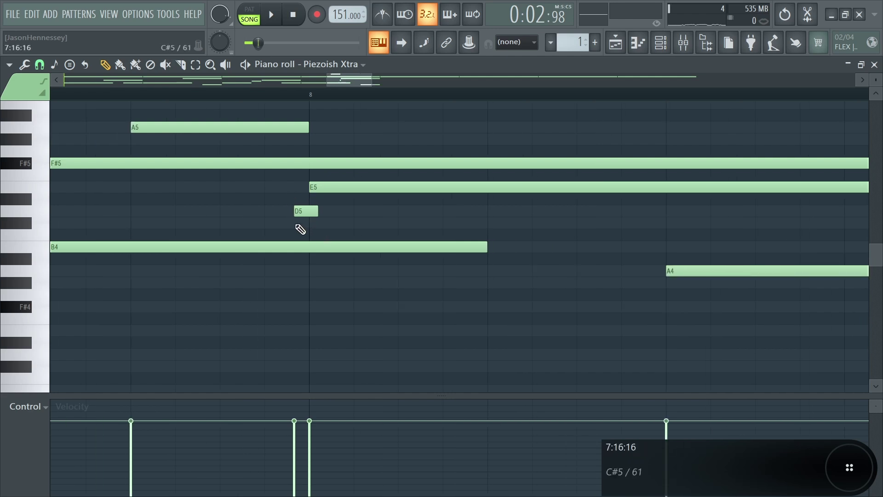
scroll(332, 170, "down", 2)
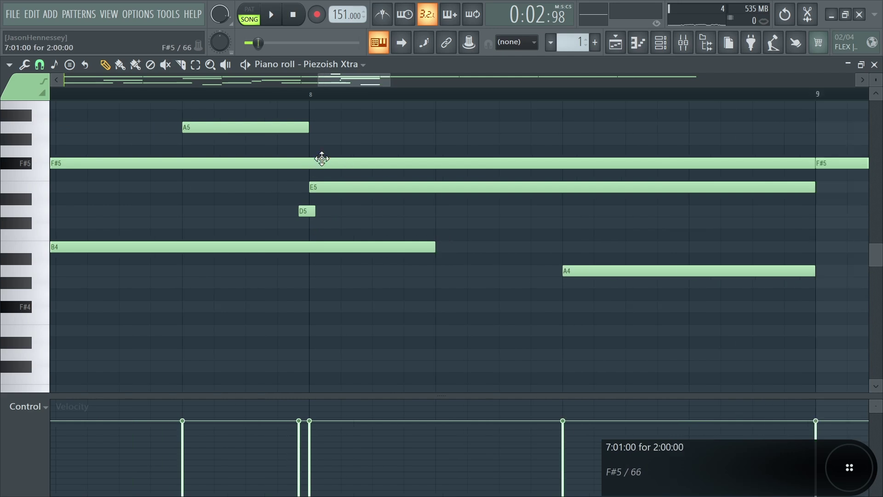
key("space")
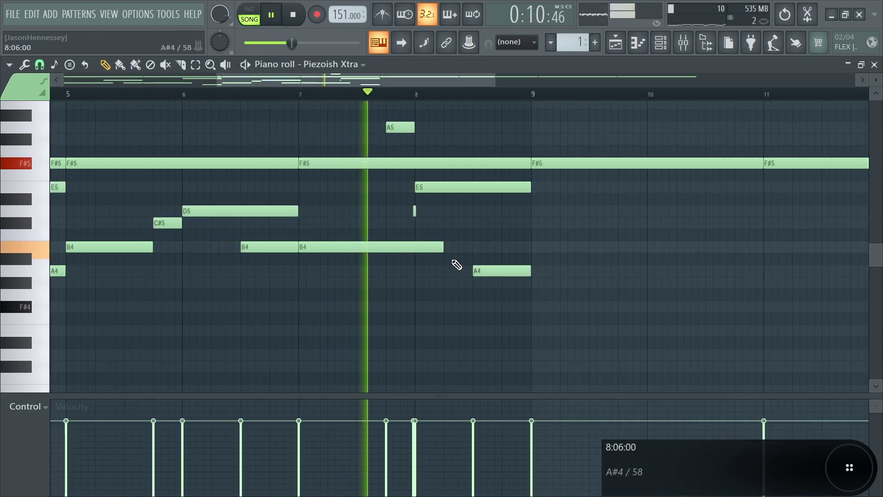
Duplicate the eight-bar melody below the F#5 notes, including the A5 note, into bars 9 to 16
scroll(506, 265, "up", 2)
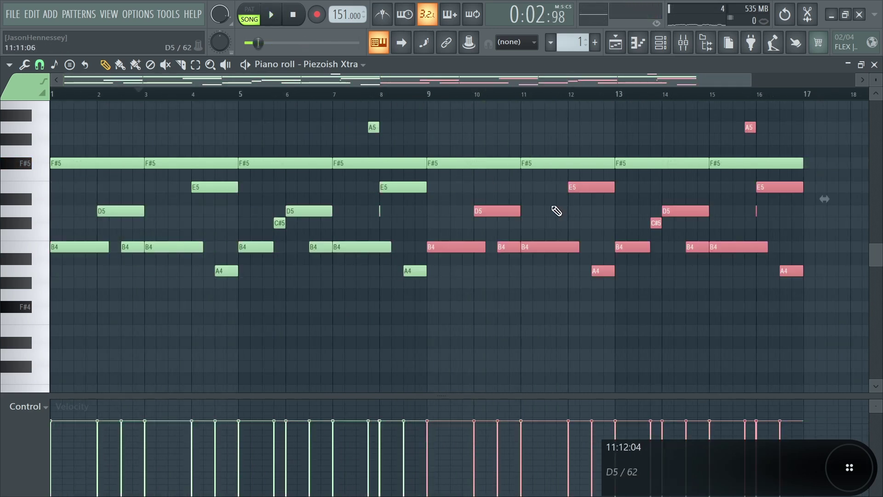
scroll(543, 248, "down", 1)
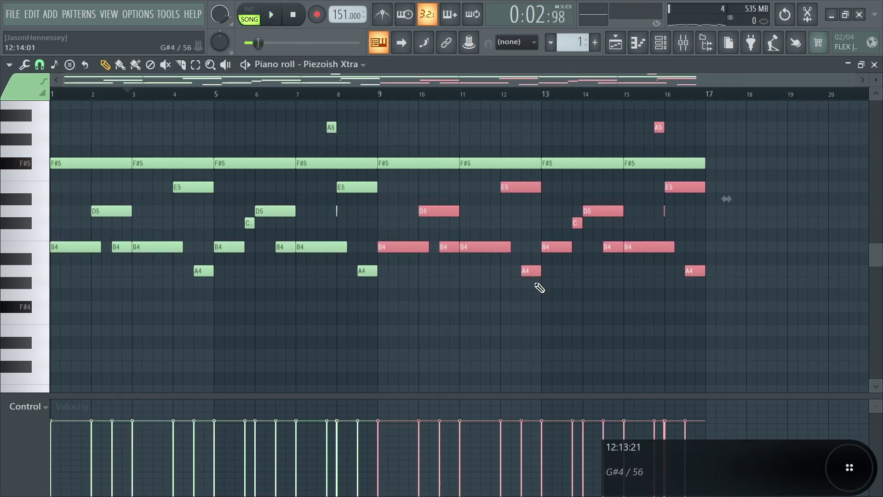
left_click(507, 309)
Shorten the F#5 note at bar 9 to end at 10:09:00, add a 0:08:00 C#5 note there, and play it
scroll(584, 304, "up", 3)
scroll(577, 281, "down", 2)
left_click_drag(765, 171, 338, 317)
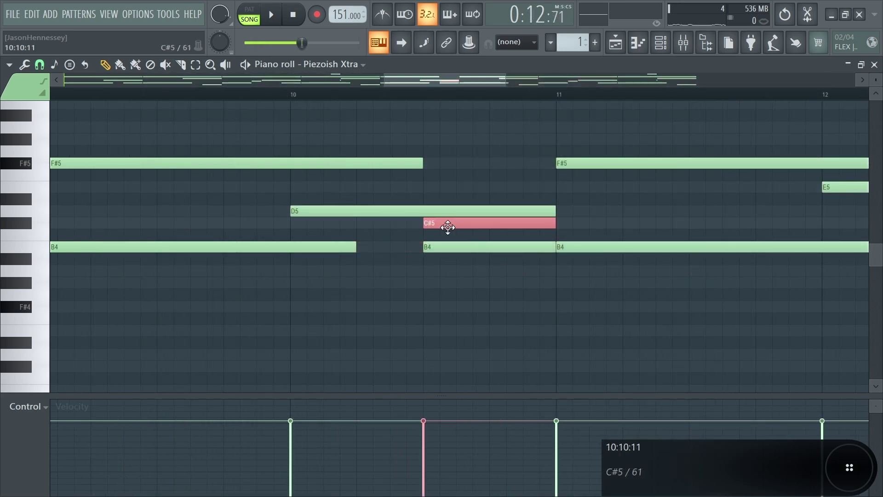
key("space")
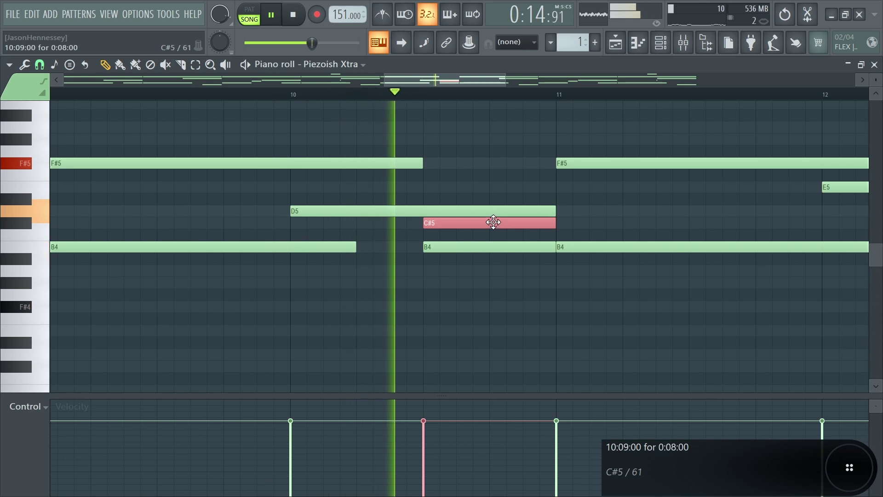
Shorten the D5 note at bar 10 to end at 10:09:00 and the C#5 note to start at 10:13:00, and play the result
key("space")
left_click(556, 207)
left_click_drag(556, 207, 525, 233)
key("space")
Add a 0:04:00 F#5 note leading into bar 15, shorten the F#5 before it to leave a small gap, and play the passage
left_click_drag(621, 225, 551, 228)
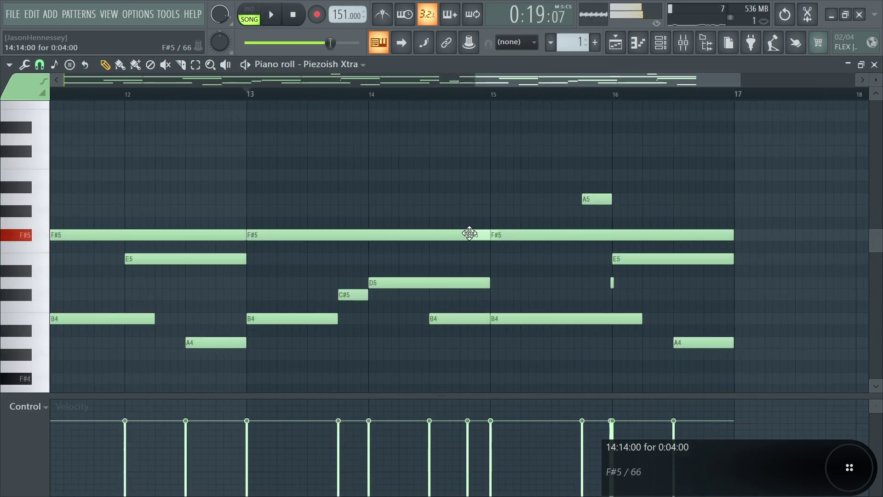
key("space")
left_click_drag(469, 234, 452, 236)
left_click(436, 235)
scroll(466, 248, "down", 4)
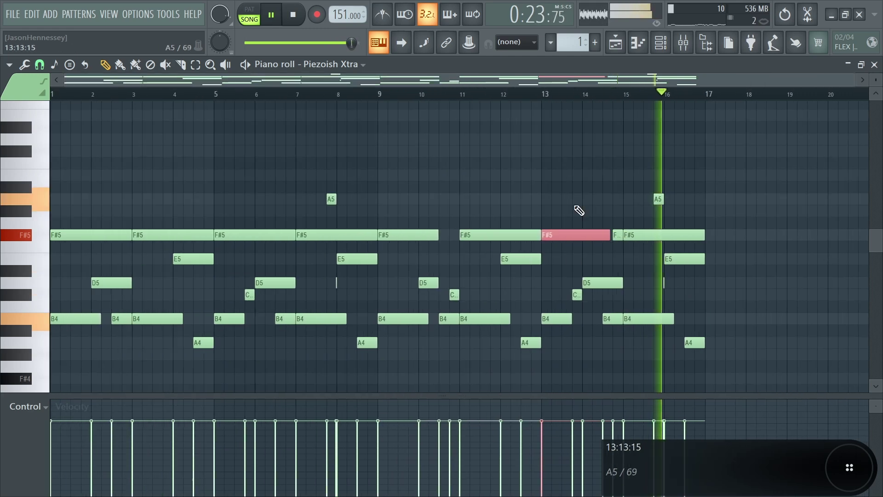
left_click(579, 182, "ctrl")
key("space")
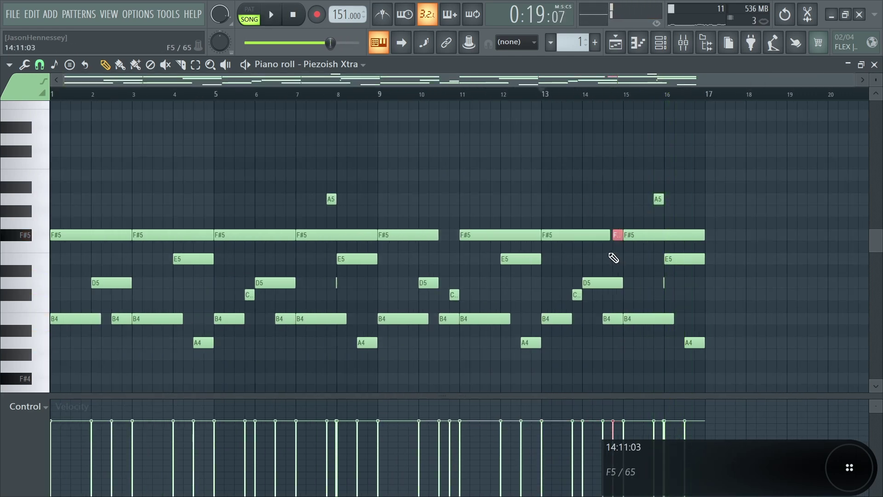
scroll(587, 242, "down", 2)
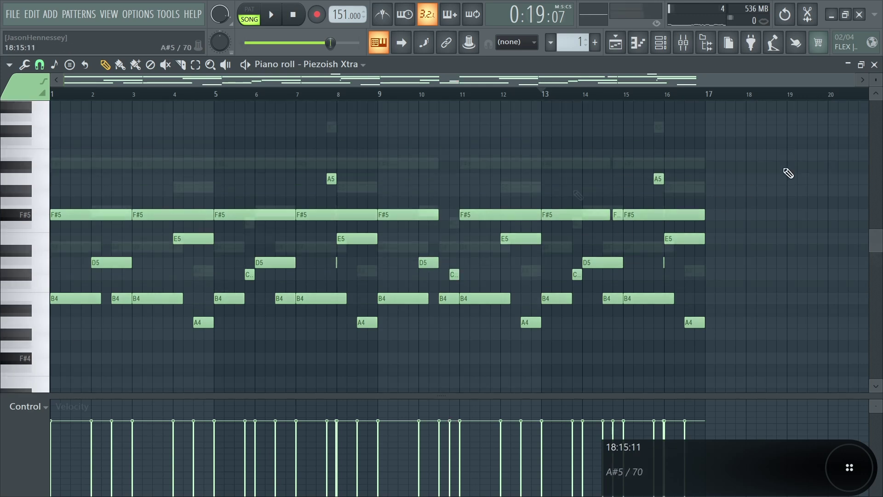
left_click_drag(733, 109, 75, 351)
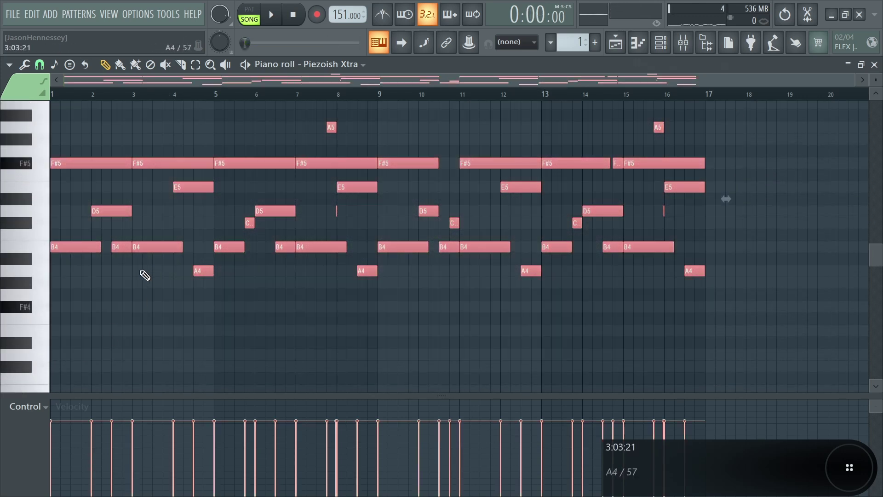
left_click(257, 302, "ctrl")
left_click_drag(351, 212, 287, 226)
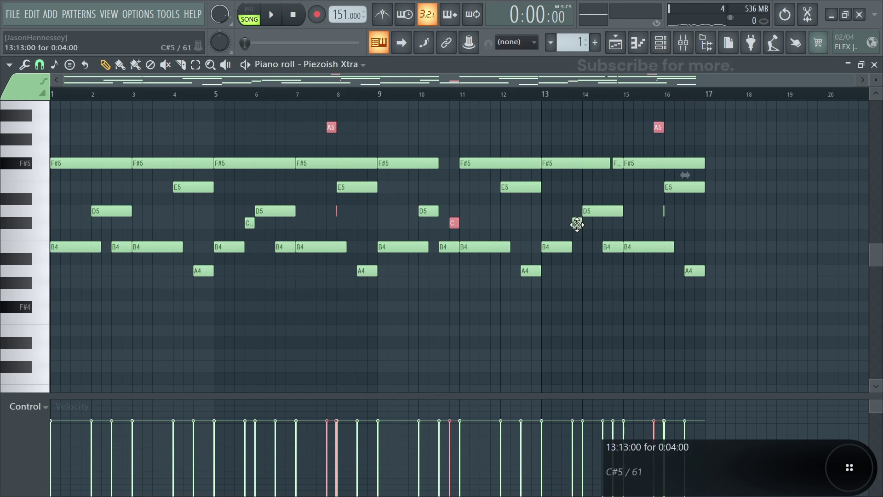
left_click(506, 319, "ctrl")
Add F#4 bass notes of length 1:11:00 at the start of bars 1 and 3 while playing the melody
key("space")
scroll(514, 304, "down", 3)
key("space")
key("space")
key("space")
mouse_move(56, 236)
left_mouse_down()
mouse_move(44, 224)
mouse_move(56, 234)
left_mouse_up()
key("space")
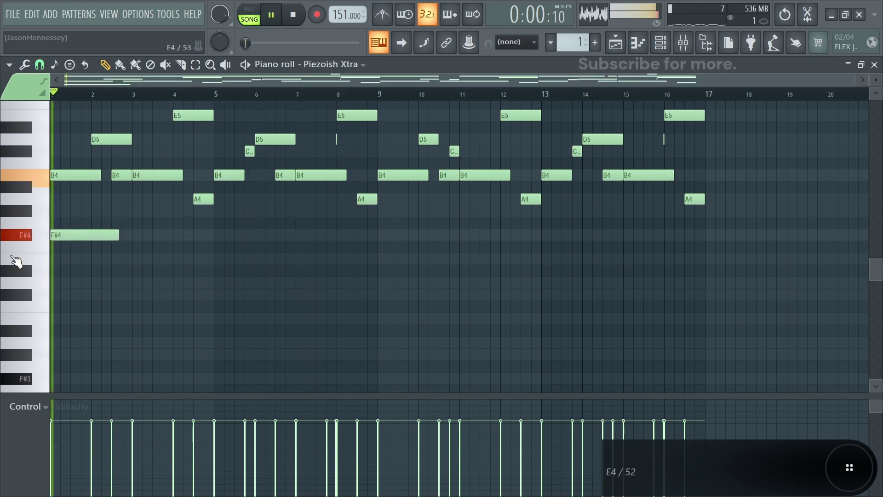
scroll(101, 251, "up", 2)
left_click(183, 234)
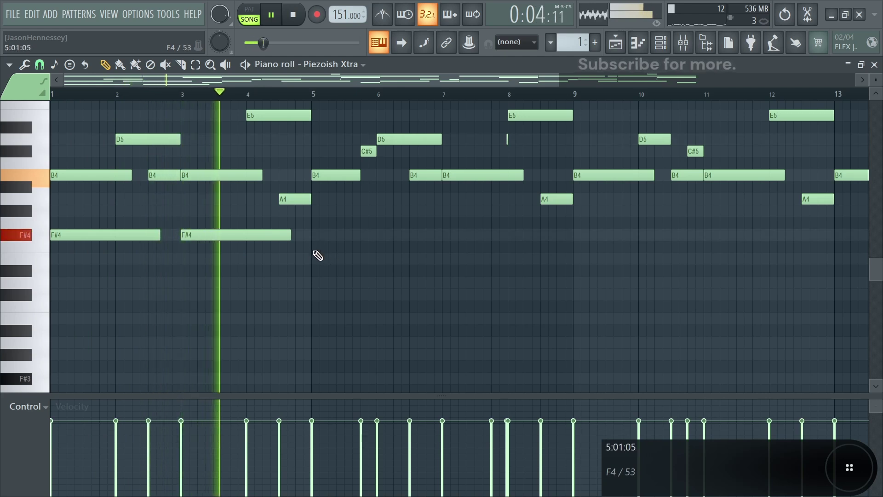
Add E4 bass notes of length 1:11:00 at the start of bars 5 and 7
left_click(319, 259)
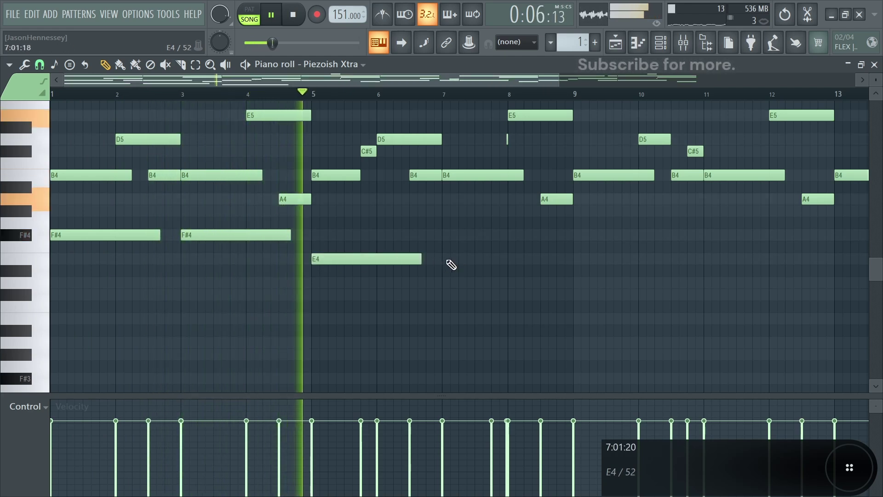
left_click(446, 258)
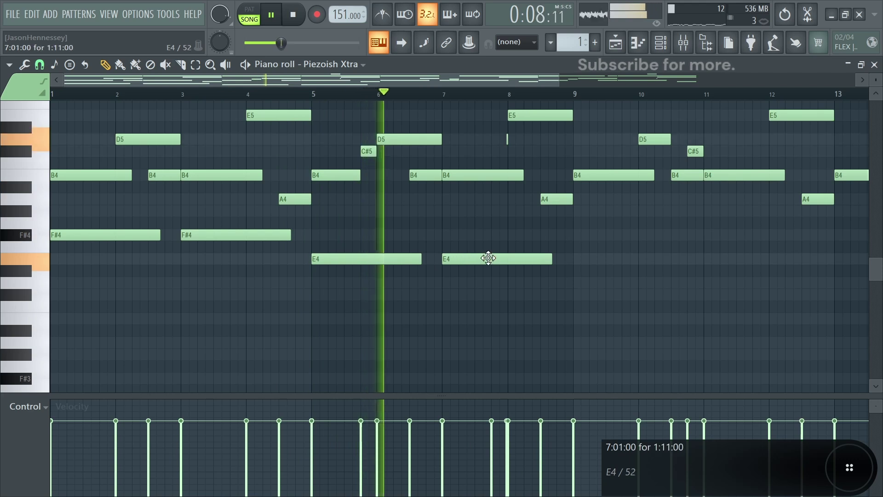
scroll(451, 271, "down", 3)
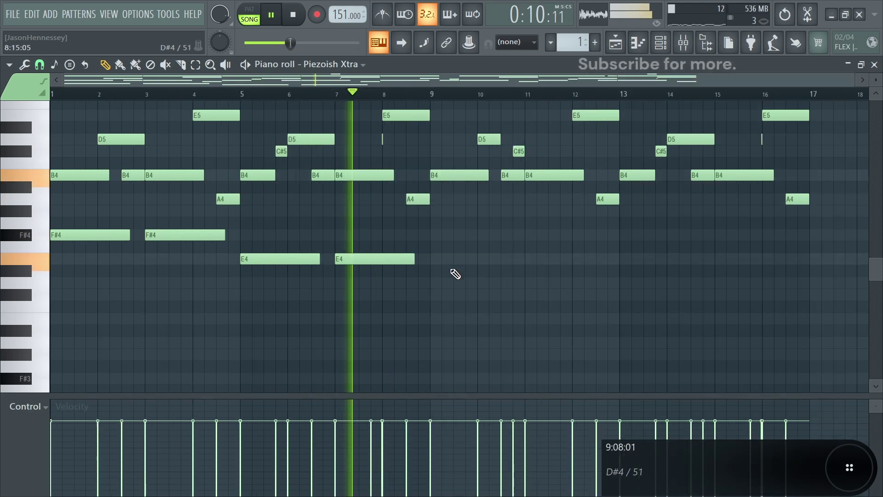
Duplicate the four F#4 and E4 bass notes into bars 9 to 16
left_click_drag(391, 231, 57, 301)
left_click_drag(86, 234, 410, 232)
Select the B4 and E4 notes starting at bar 5 and play from there to hear them together
left_click(229, 175, "shift")
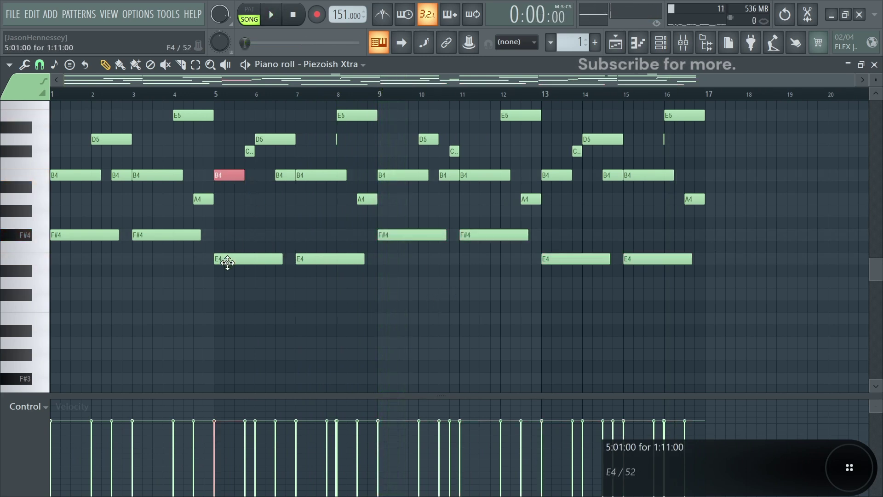
left_click(227, 259, "shift")
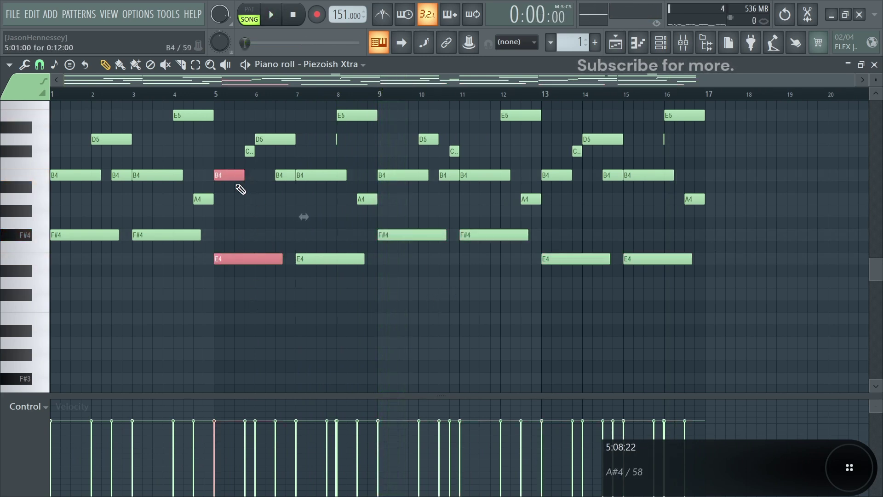
scroll(290, 213, "up", 3)
scroll(338, 132, "down", 1)
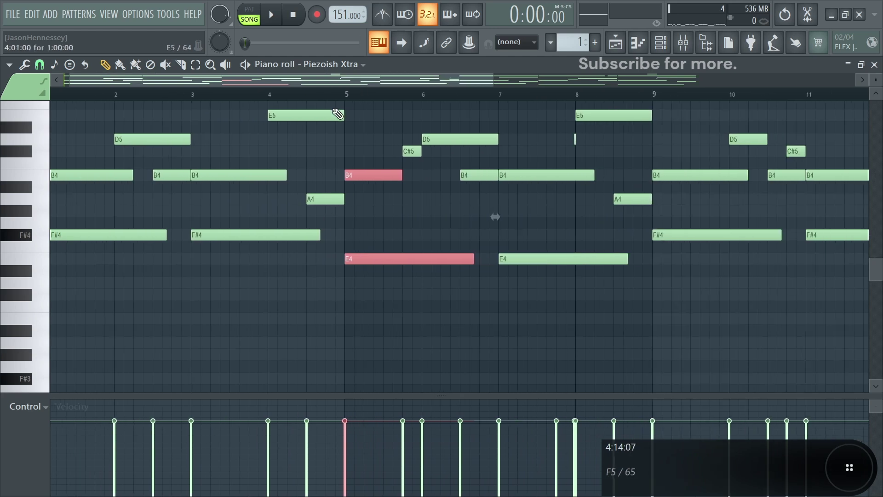
left_click(344, 94)
key("space")
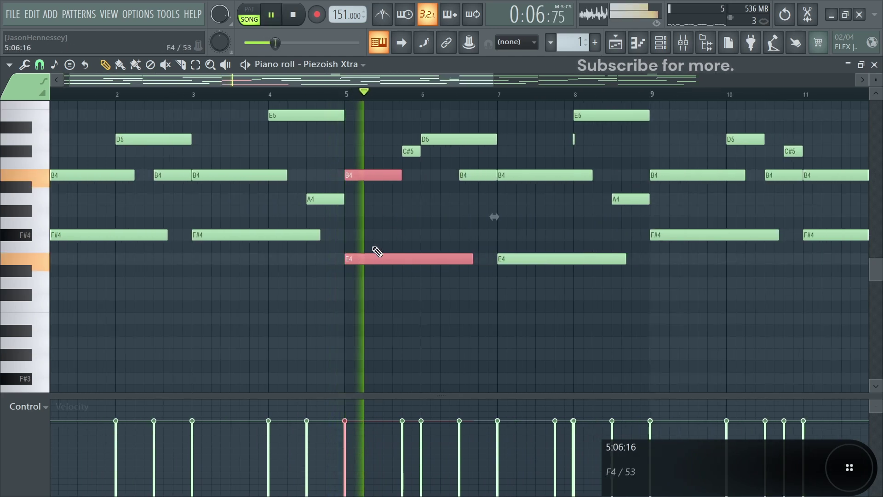
scroll(376, 248, "up", 3)
key("space")
Audition an octave-lower copy of bar 5's B4 and E4 notes placed after the melody in bar 17, and delete the copy
left_click(357, 206, "ctrl")
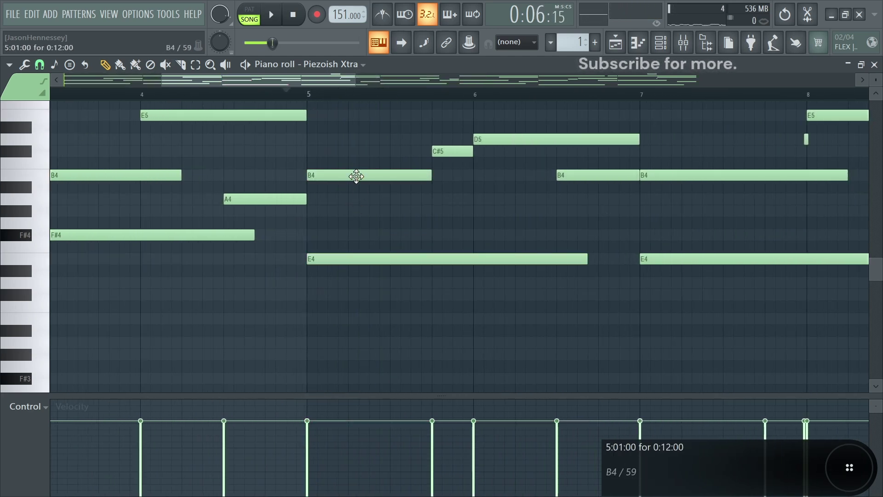
left_click_drag(356, 177, 382, 346)
scroll(441, 339, "down", 5)
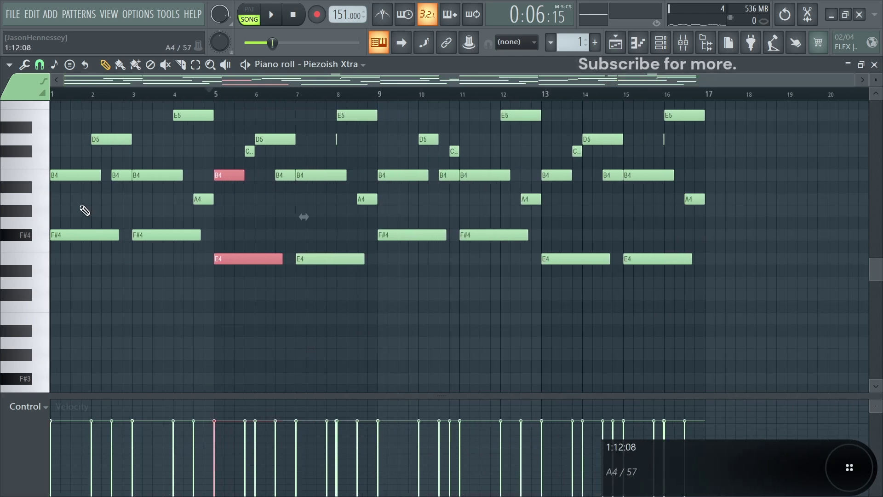
scroll(148, 198, "up", 4)
left_click_drag(327, 145, 312, 351)
scroll(317, 338, "down", 3)
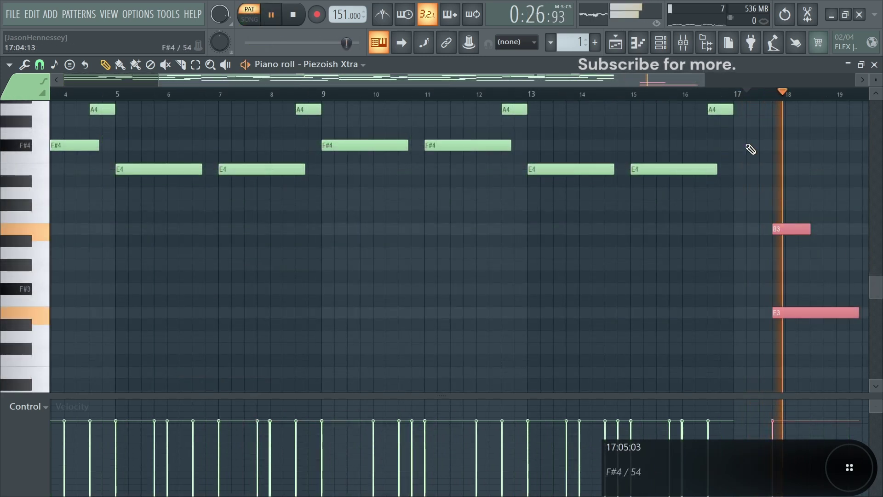
key("space")
key("Delete")
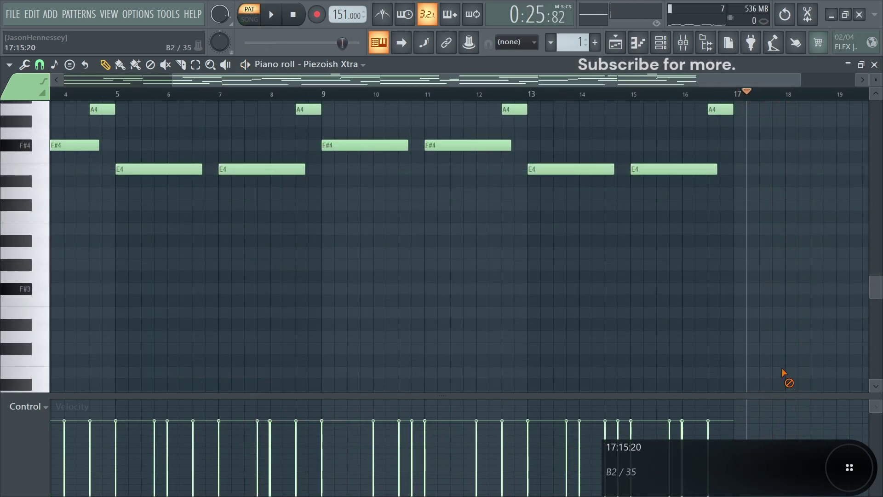
Select bars 1 to 16 as the playback range and play the pattern from the start
scroll(778, 197, "down", 2)
key("ctrl+a")
key("ctrl+d")
key("space")
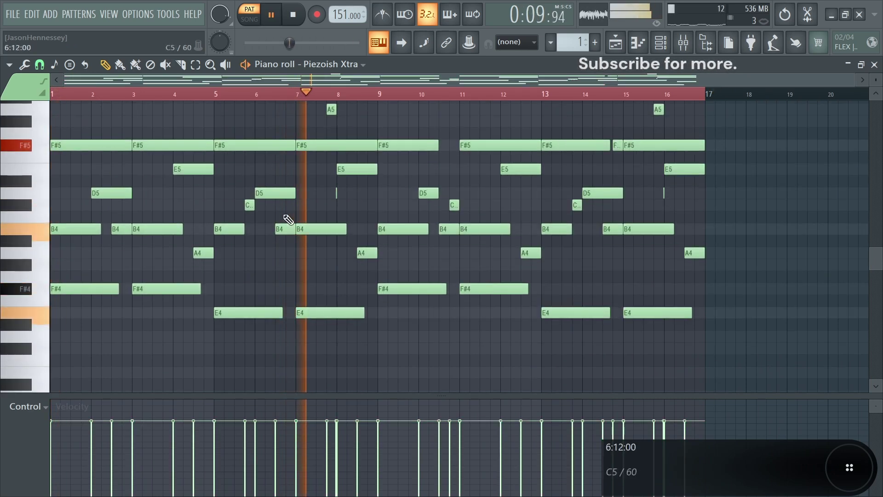
key("space")
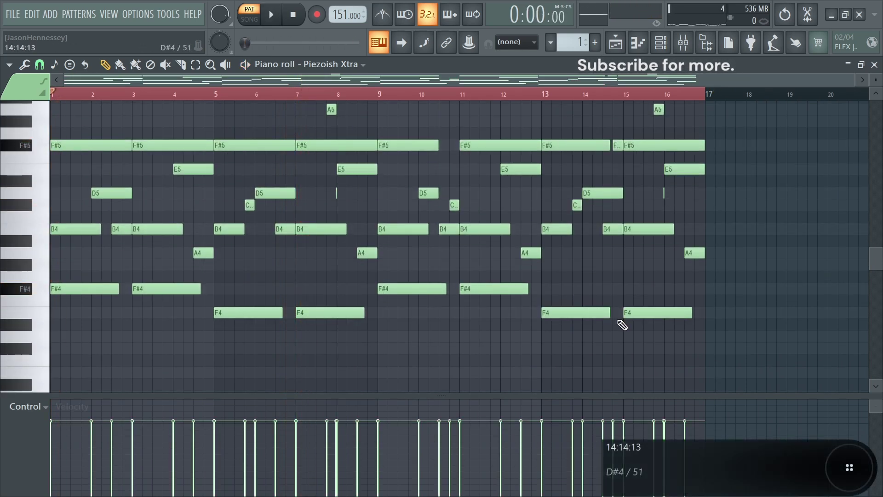
Remove the F#4 and E4 bass notes from their rows across bars 1 to 16 and play the pattern
left_click_drag(702, 271, 76, 354)
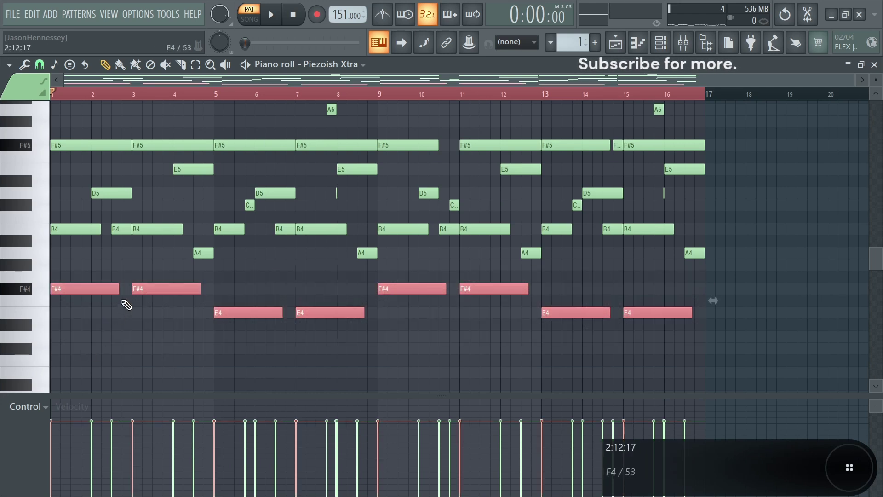
scroll(127, 305, "up", 3)
key("space")
key("Delete")
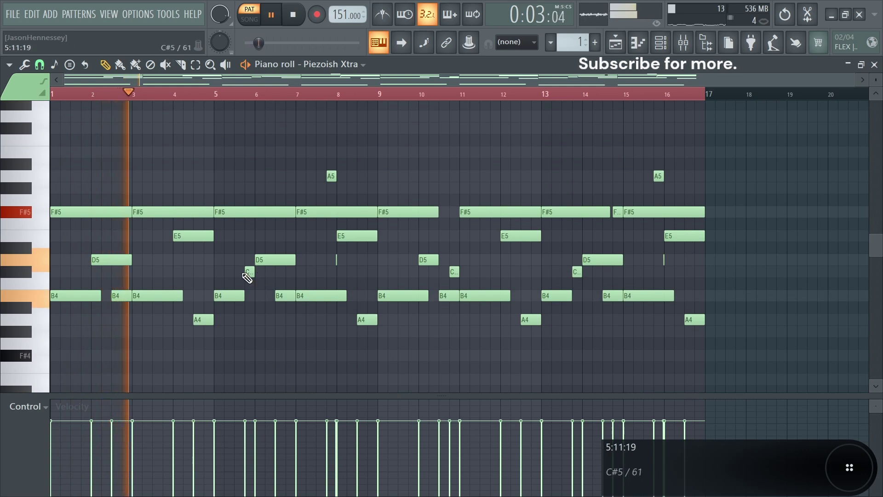
key("space")
Transpose the four half-bar B4 notes and all four E5 notes down an octave, play the pattern, and deselect them
left_click(122, 294, "ctrl")
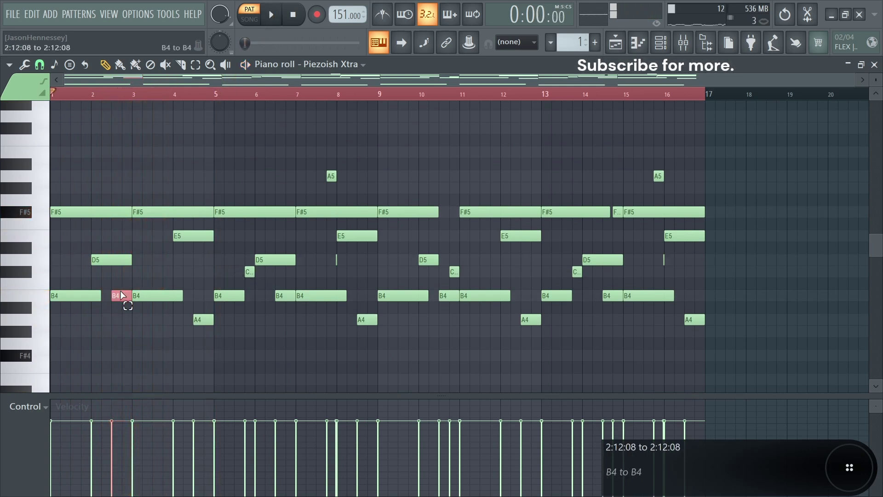
left_click(282, 298, "ctrl")
left_click(443, 298, "ctrl")
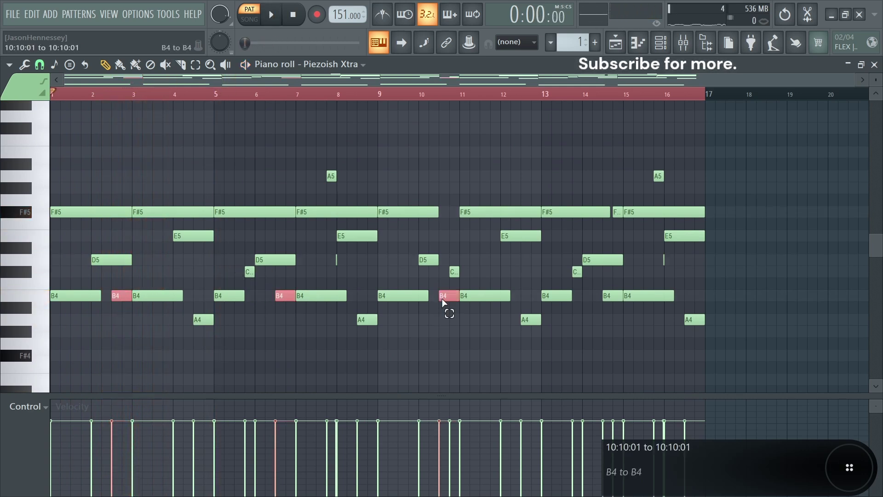
left_click(608, 298, "ctrl")
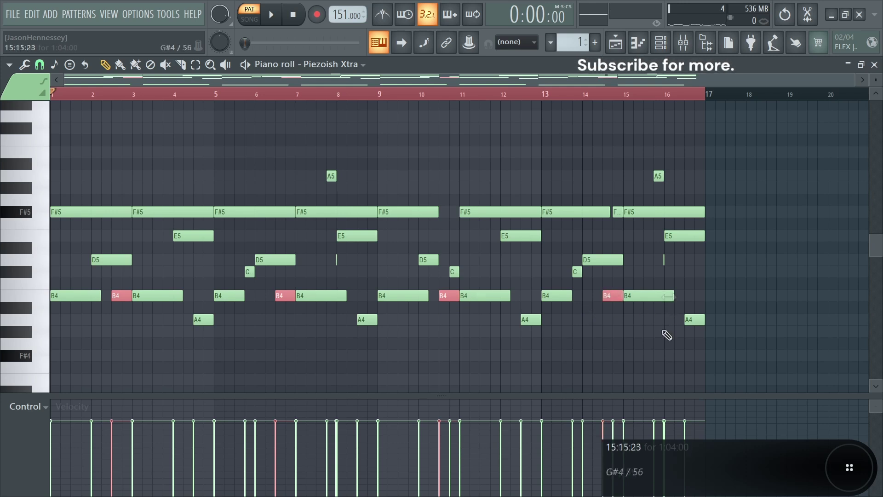
left_click(201, 237, "ctrl")
left_click(361, 237, "ctrl")
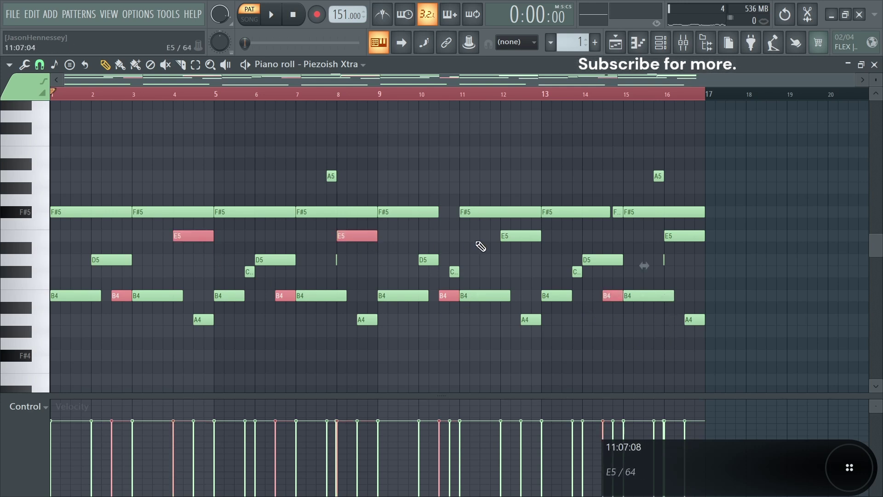
left_click(520, 237, "ctrl")
left_click(685, 235, "ctrl")
key("ctrl+Down")
scroll(687, 232, "down", 3)
key("space")
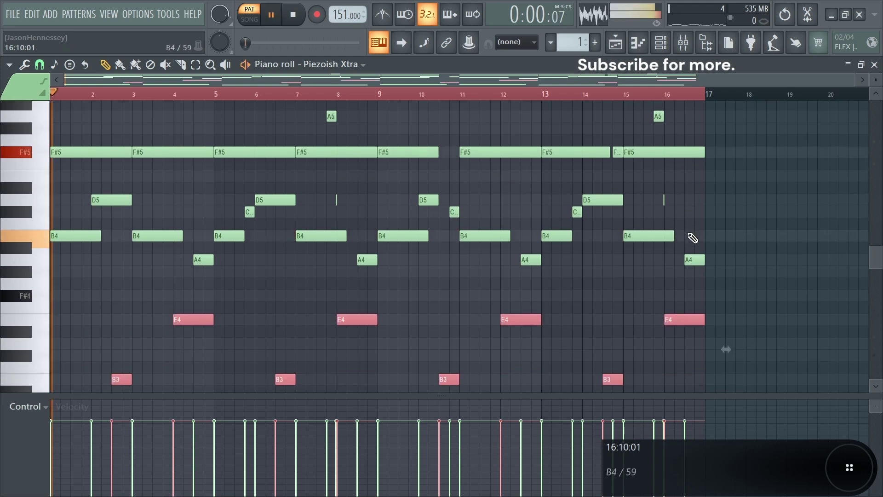
key("ctrl+d")
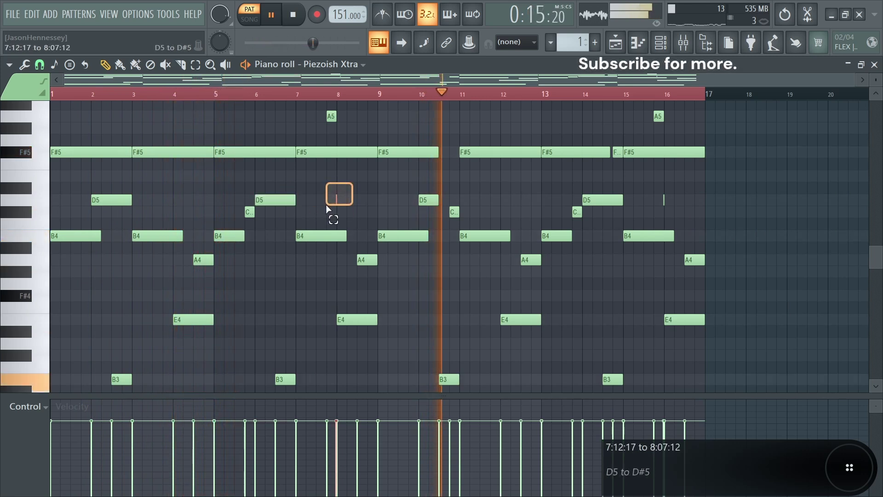
Select the short D5 grace notes before bars 8 and 16 and play the melody from within bar 7
key("space")
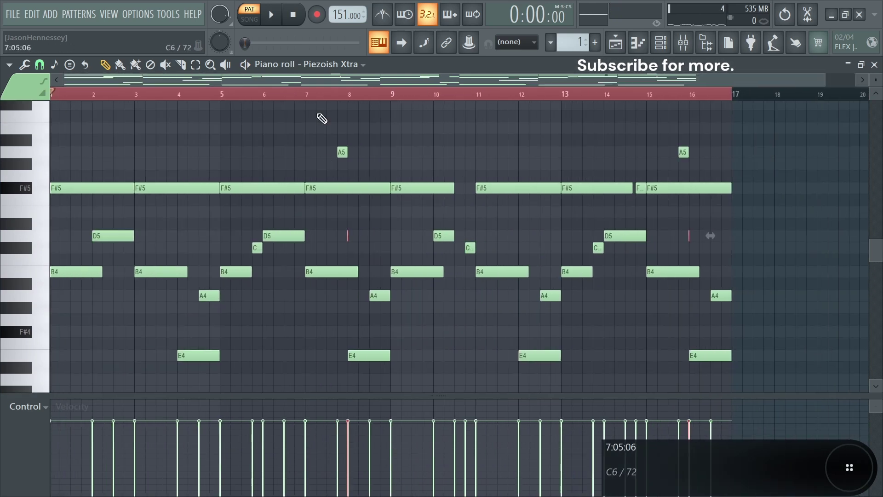
left_click(325, 94)
key("space")
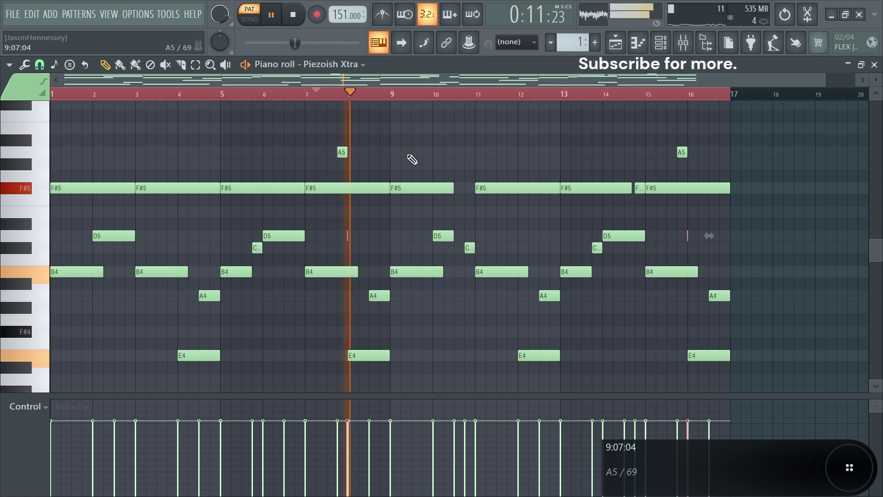
Transpose the selected D5 grace notes before bars 8 and 16 down an octave to D4 and play the melody
scroll(404, 194, "down", 1)
key("space")
key("space")
scroll(637, 292, "down", 4)
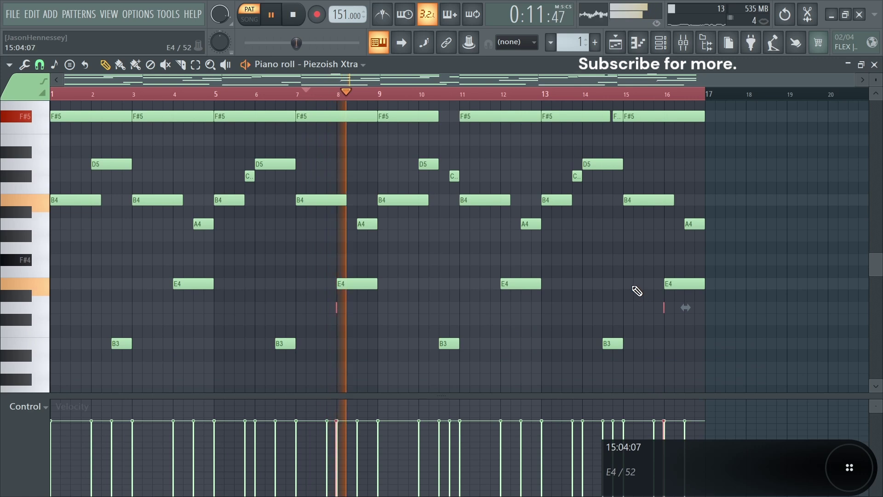
scroll(787, 289, "up", 4)
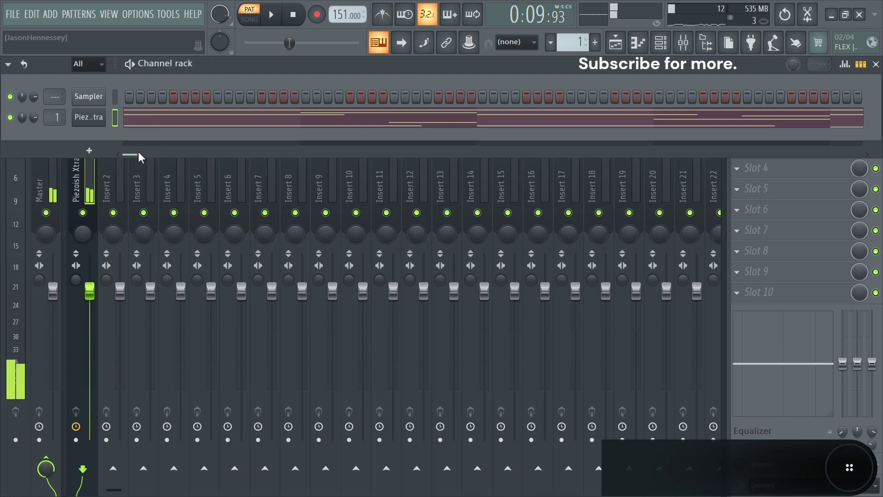
Add Fruity parametric EQ 2 to the first effect slot of the Piezoish Xtra mixer track and load the General EQ preset
left_click(93, 177)
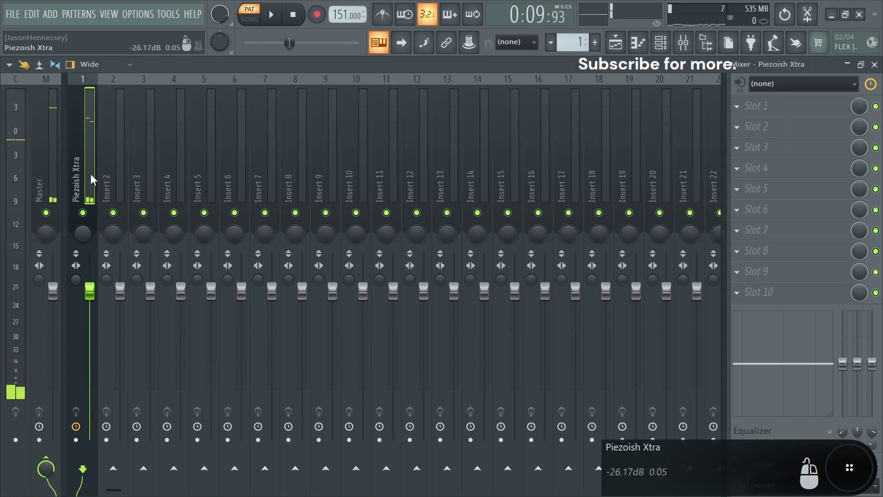
left_click(774, 110)
mouse_move(746, 122)
left_click(474, 462)
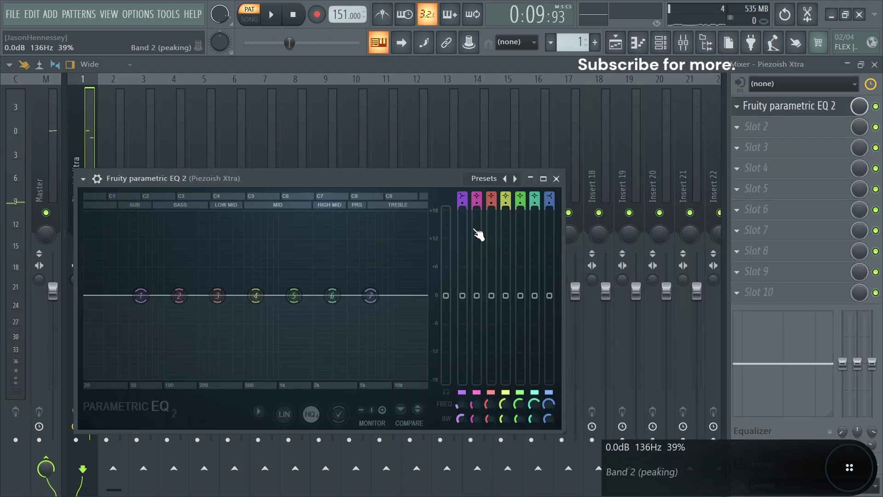
left_click(516, 179)
left_click(538, 253)
With the pattern playing, shape the EQ with a narrow band 5 cut between 1 and 2 kHz and a gentle band 4 dip beside it
key("space")
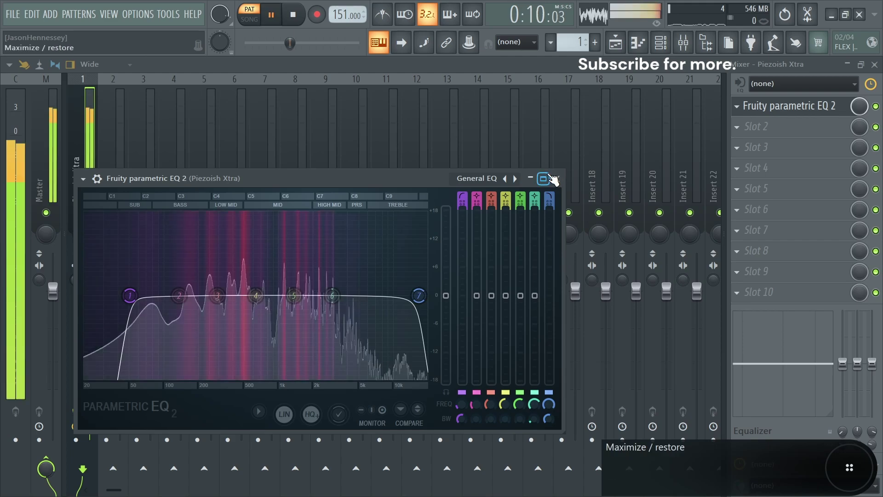
left_click(543, 179)
left_click_drag(460, 272, 465, 99)
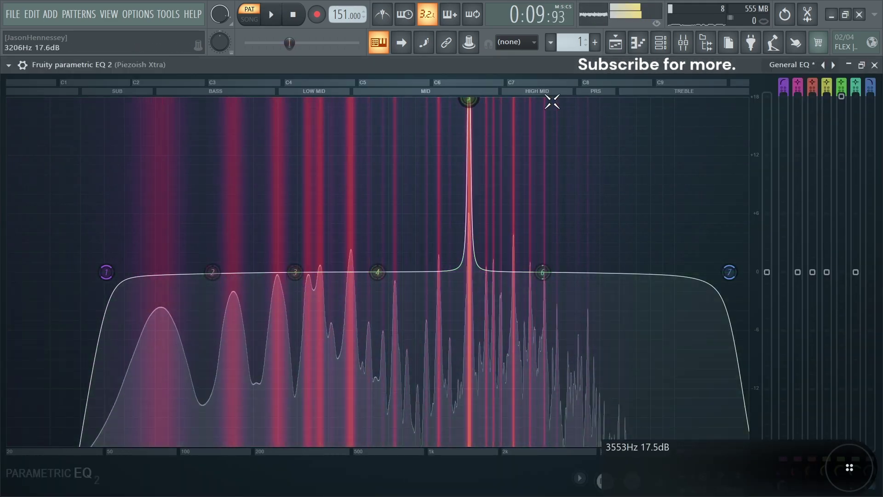
left_click_drag(843, 97, 841, 313)
key("space")
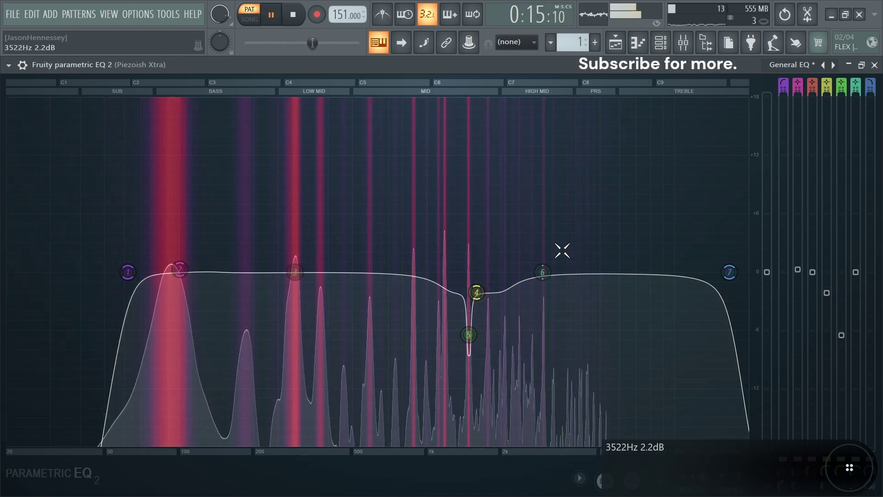
left_click(875, 65)
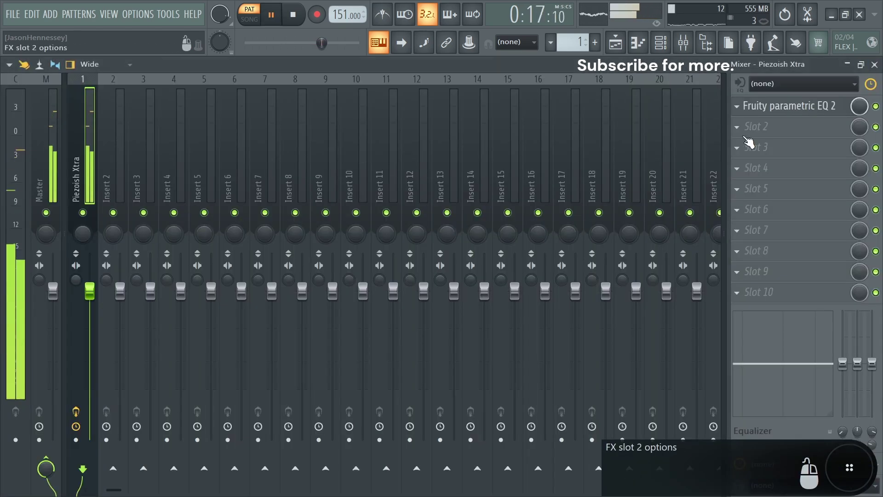
Lower the Piezoish Xtra mixer track's volume fader and stop playback
left_click_drag(89, 291, 89, 318)
key("space")
Reopen the Piezoish Xtra piano roll and save the project as How to hurt f s minor 151.flp
left_click(661, 42)
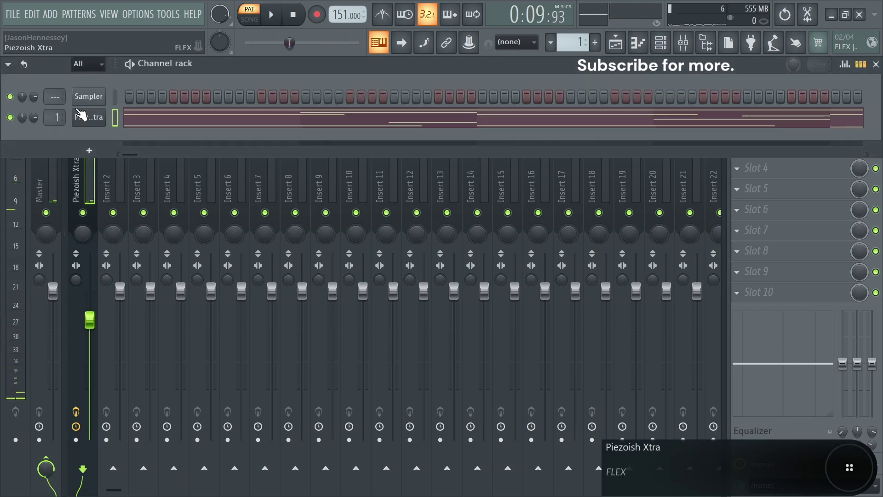
left_click(140, 123)
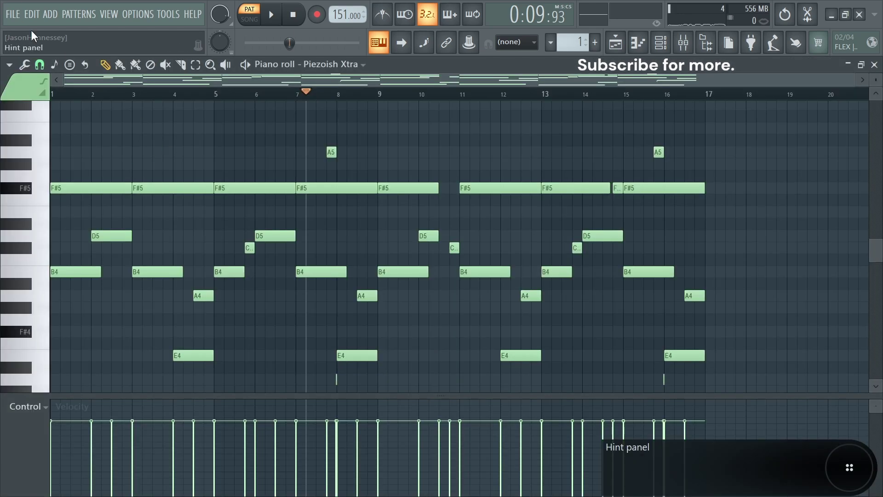
left_click(14, 13)
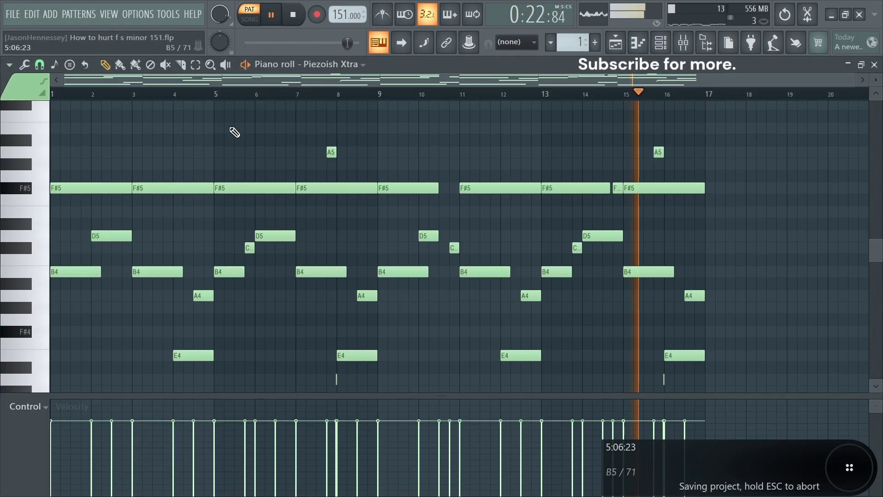
key("space")
Select all melody notes and randomize their velocity and release levels moderately with the bipolar option on
scroll(491, 217, "up", 3)
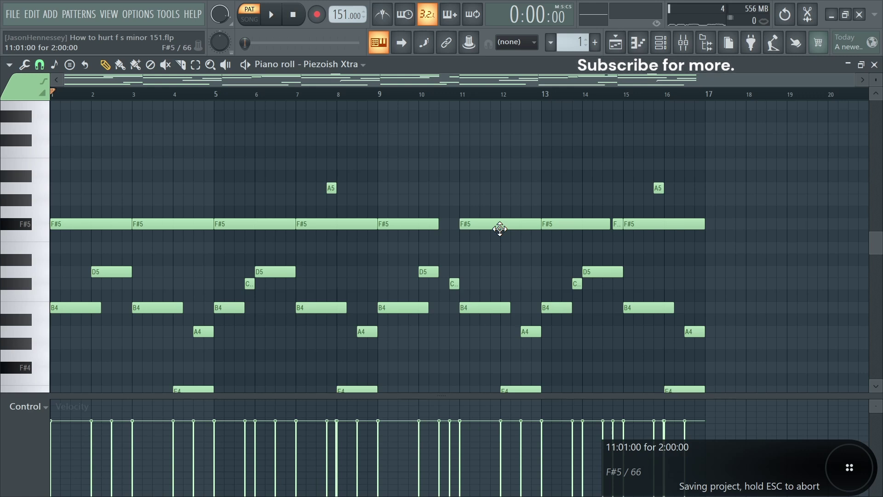
key("ctrl+a")
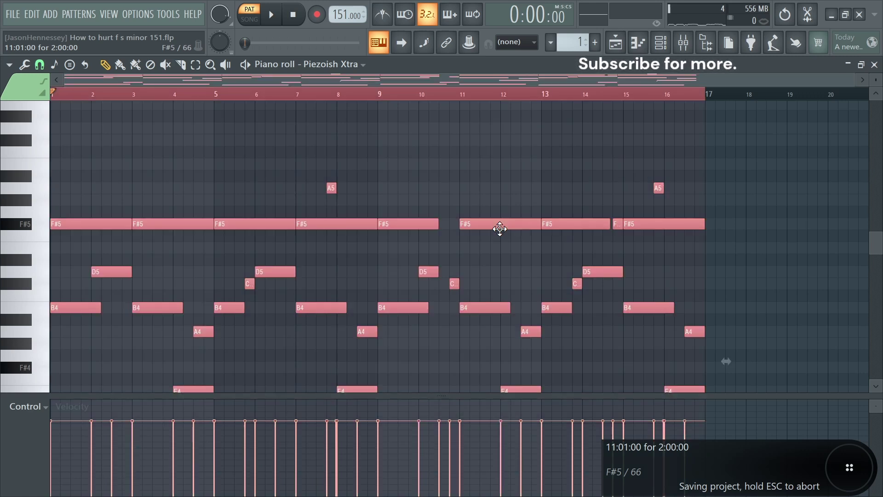
key("alt+r")
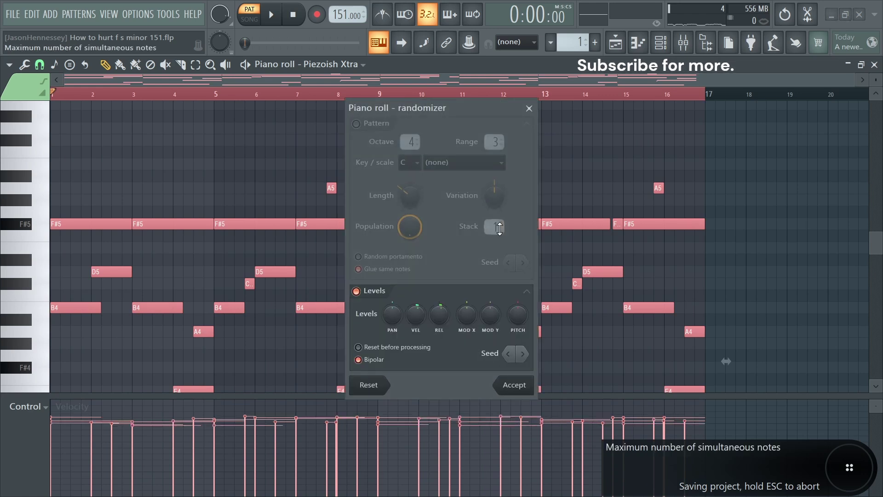
left_click_drag(438, 316, 415, 311)
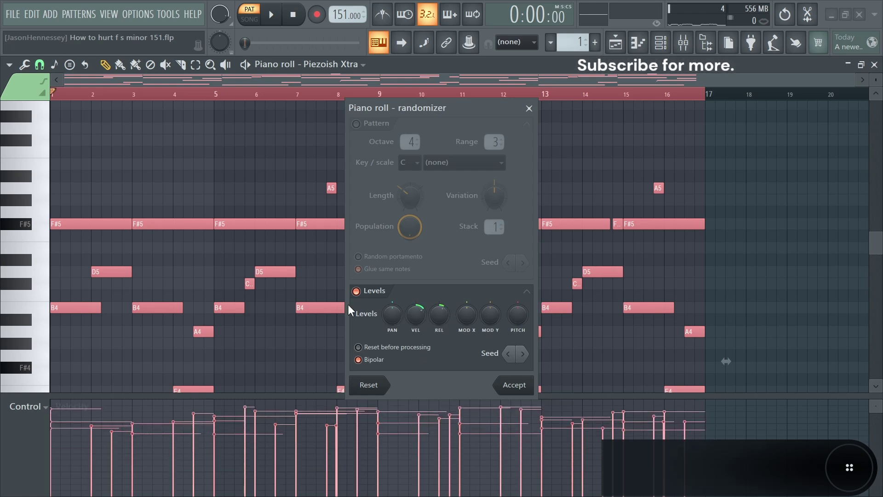
left_click(515, 385)
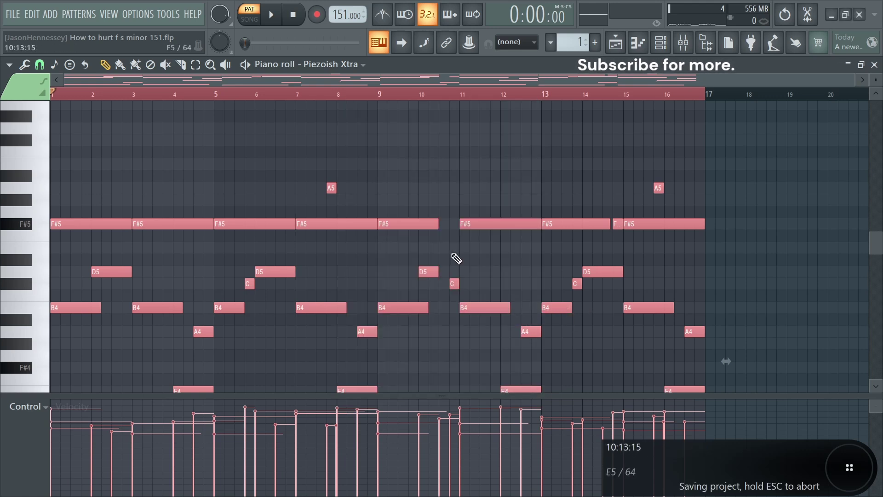
Strum the selected notes with alternating direction, using light start time and velocity strength and tension
key("alt+s")
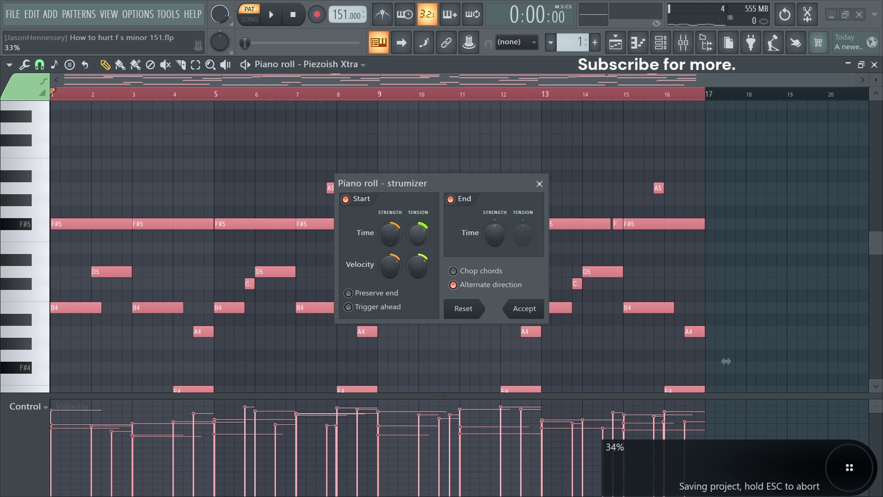
left_click_drag(381, 237, 381, 191)
left_click_drag(389, 266, 414, 220)
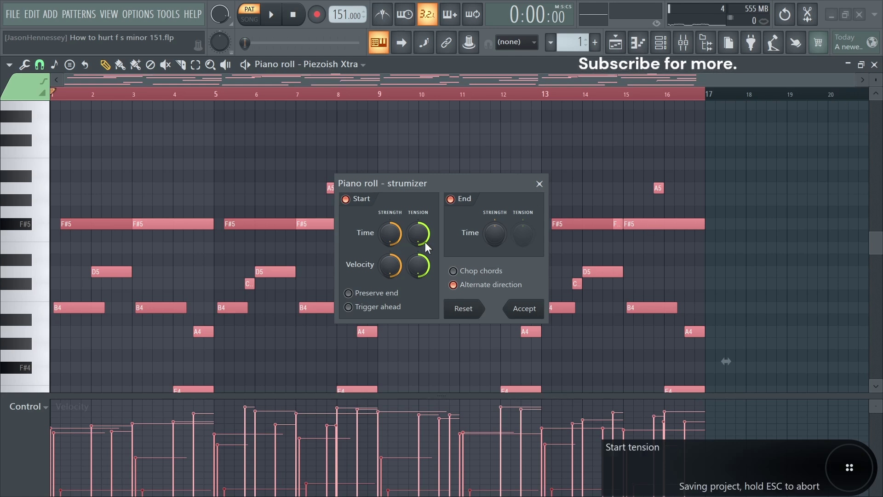
left_click_drag(402, 259, 422, 270)
left_click_drag(420, 231, 392, 241)
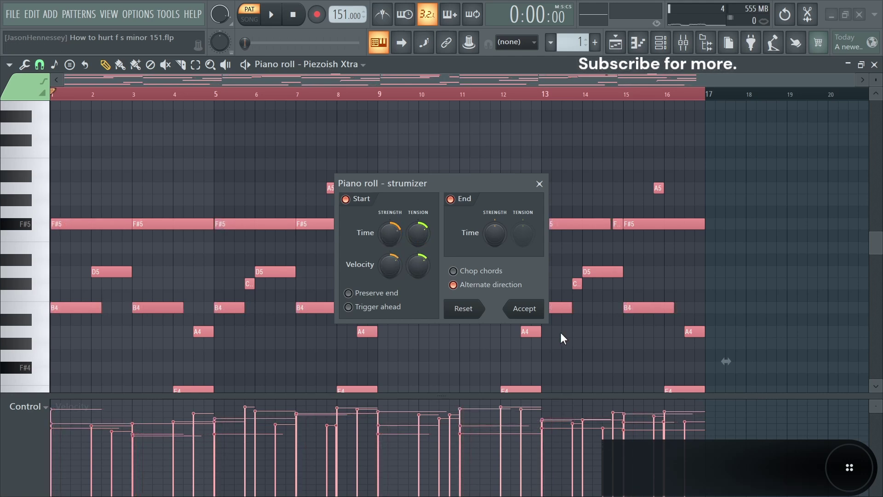
left_click(525, 309)
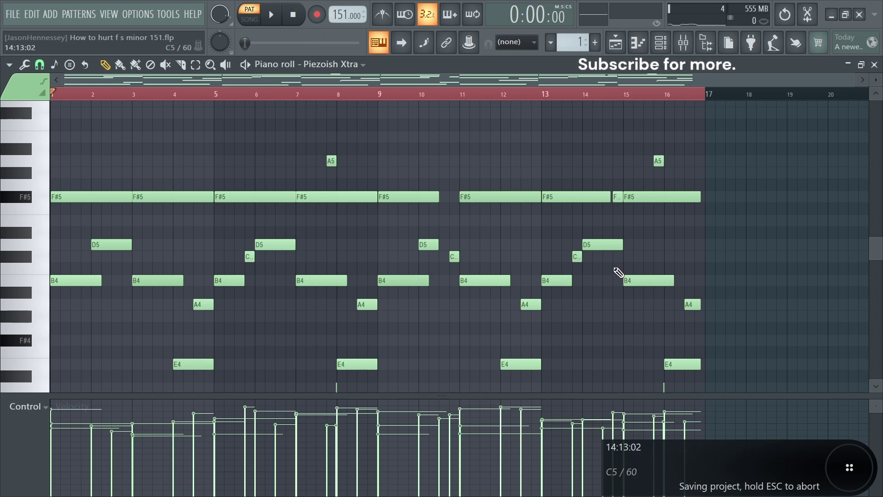
Select all notes and examine the quantizer's available templates in the Quantization Misc folder
key("ctrl+a")
scroll(682, 259, "down", 3)
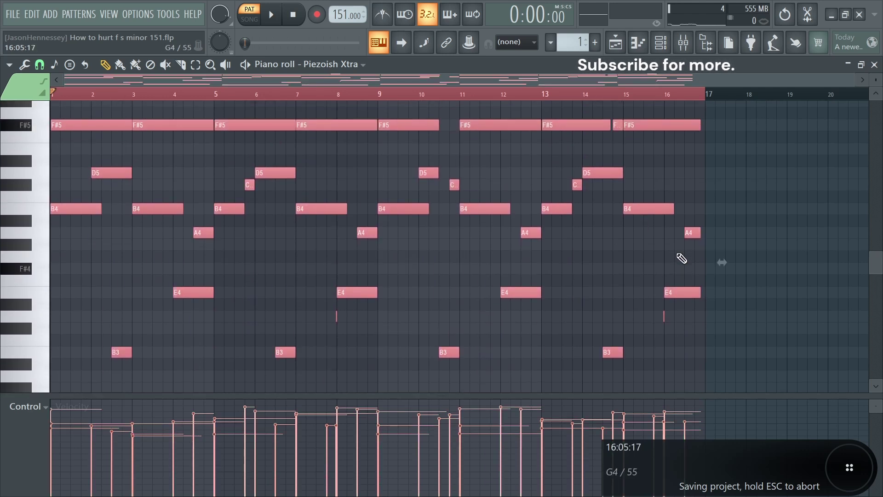
key("alt+q")
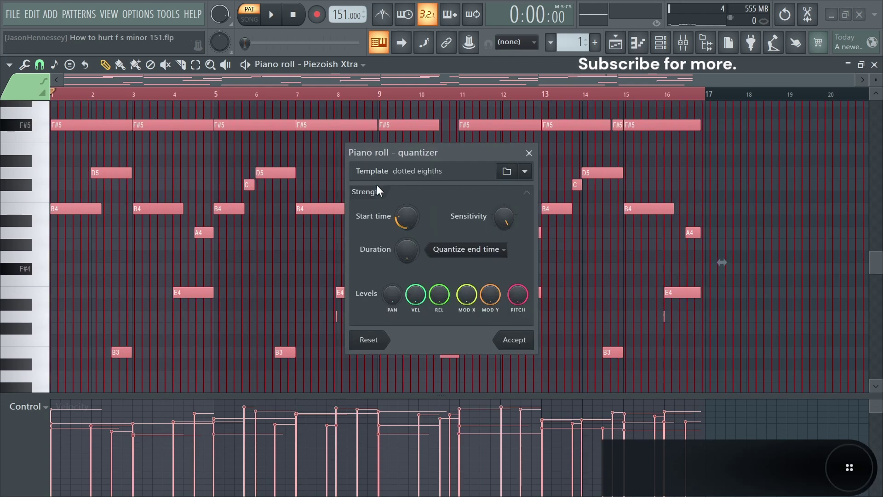
left_click_drag(464, 156, 524, 138)
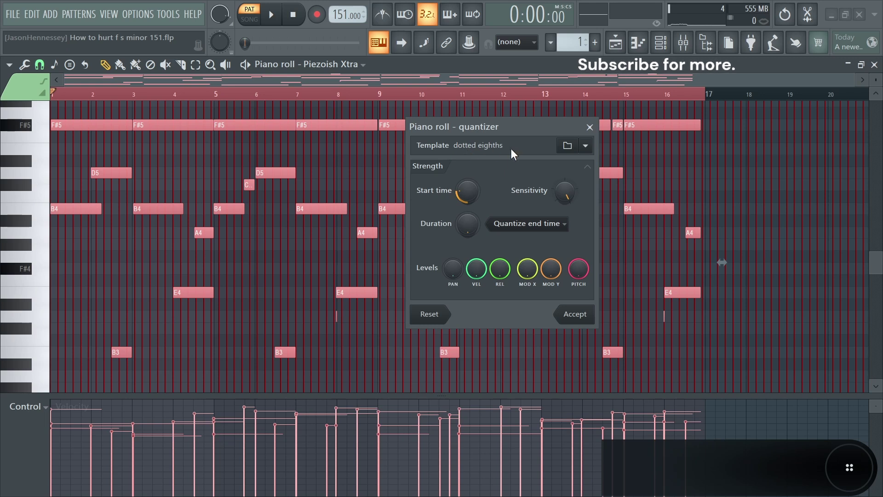
left_click(567, 146)
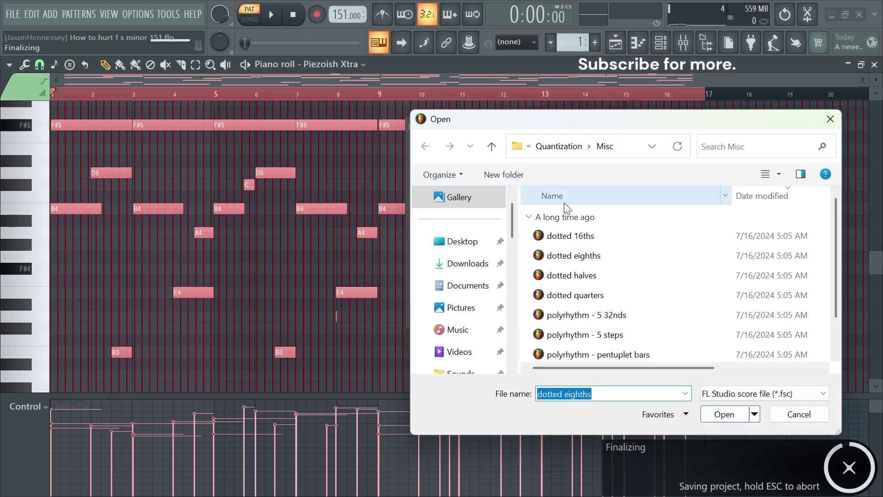
scroll(614, 285, "up", 1)
scroll(612, 282, "down", 1)
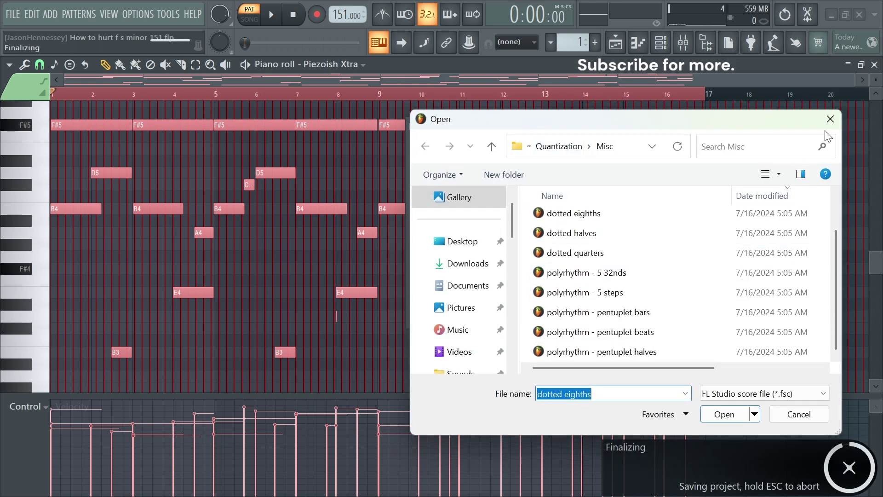
left_click(835, 125)
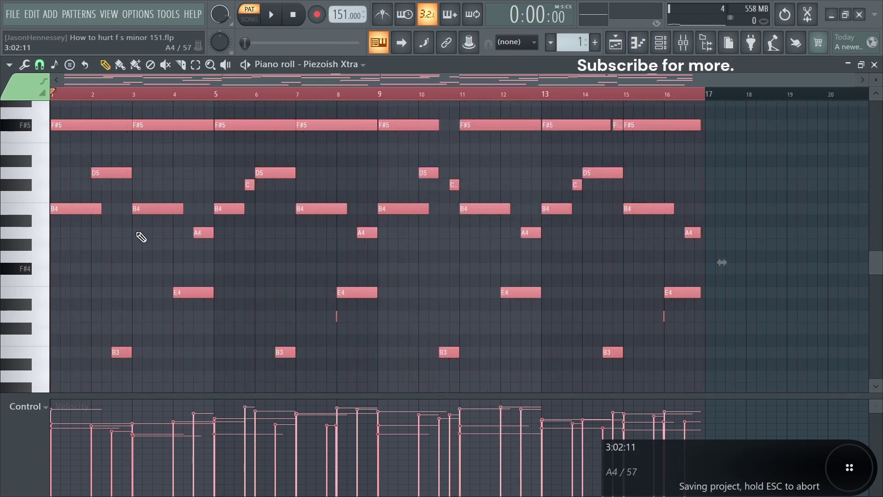
Quantize all note start times toward the dotted eighths template at a low start time strength, after trying zero and full strength
scroll(182, 236, "up", 3)
scroll(629, 242, "up", 5)
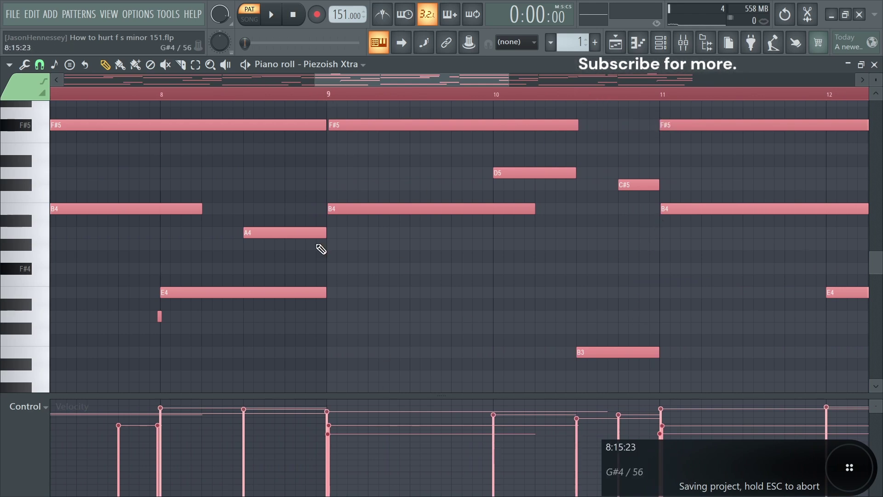
key("alt+q")
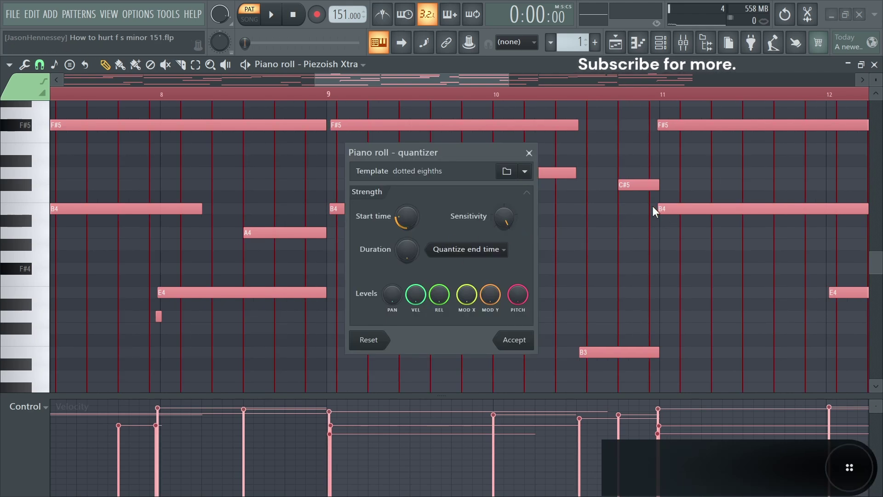
left_click_drag(457, 157, 412, 317)
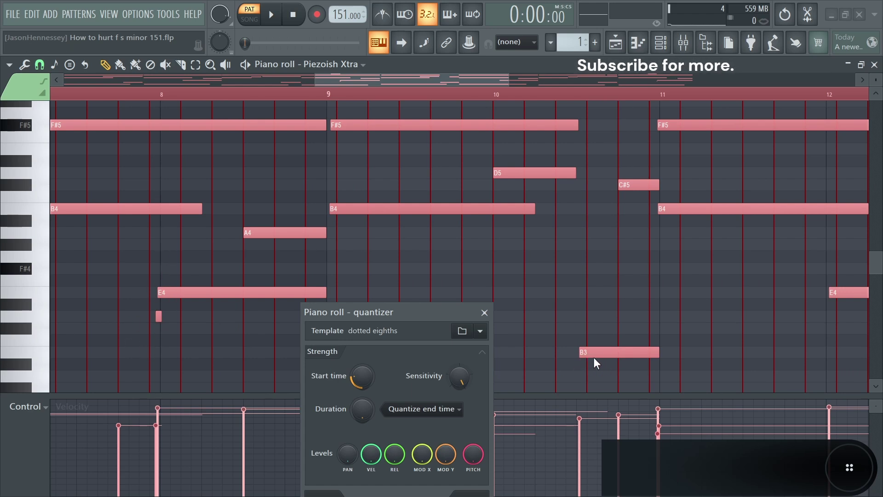
left_click_drag(362, 376, 363, 423)
left_click_drag(362, 376, 363, 331)
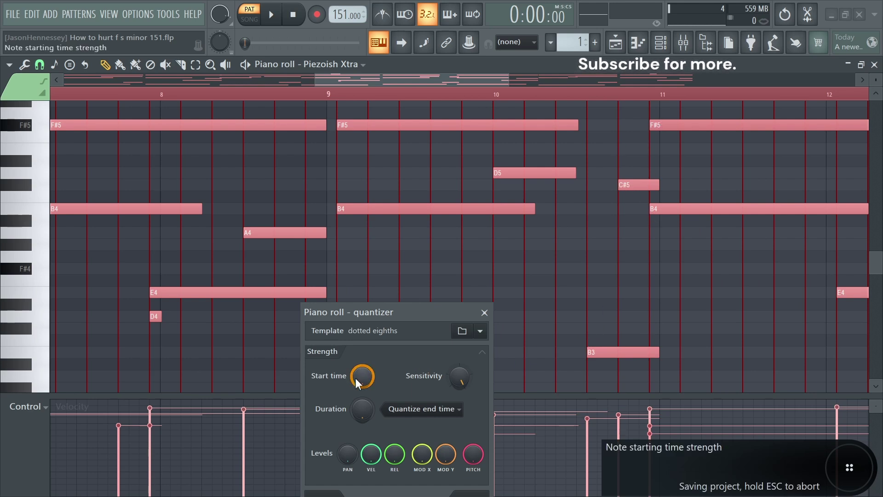
left_click_drag(363, 376, 347, 385)
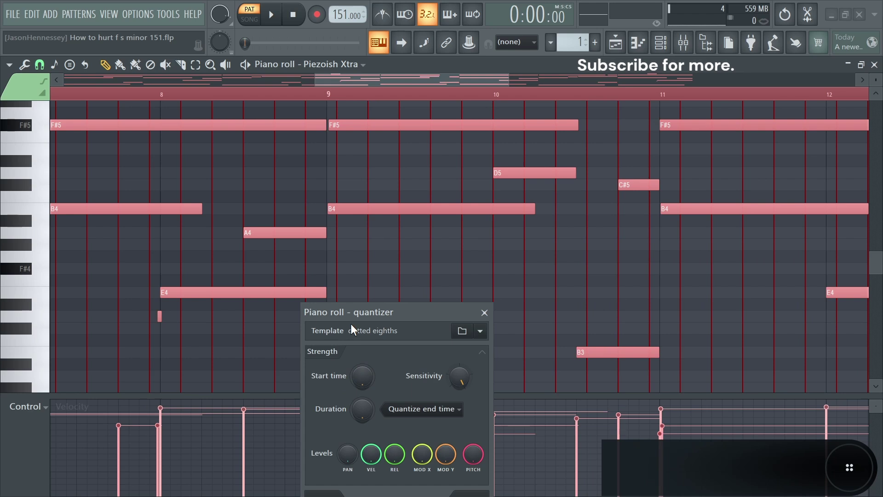
left_click_drag(355, 317, 430, 261)
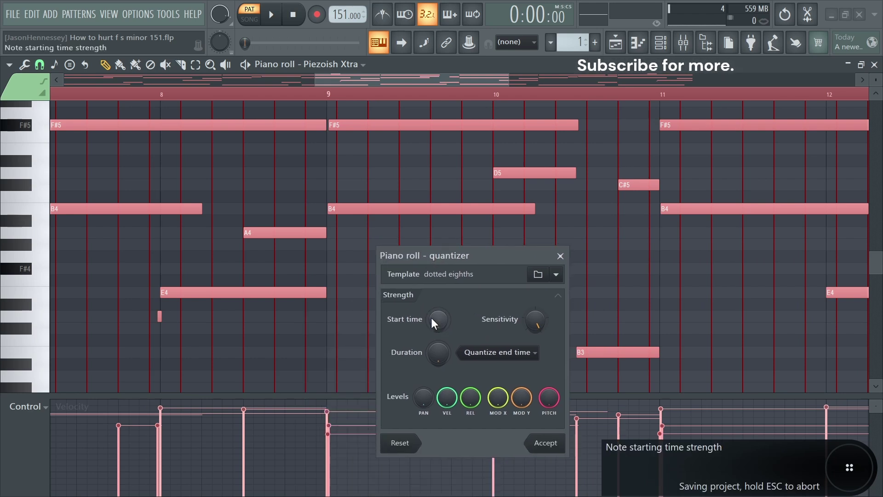
left_click_drag(438, 319, 443, 306)
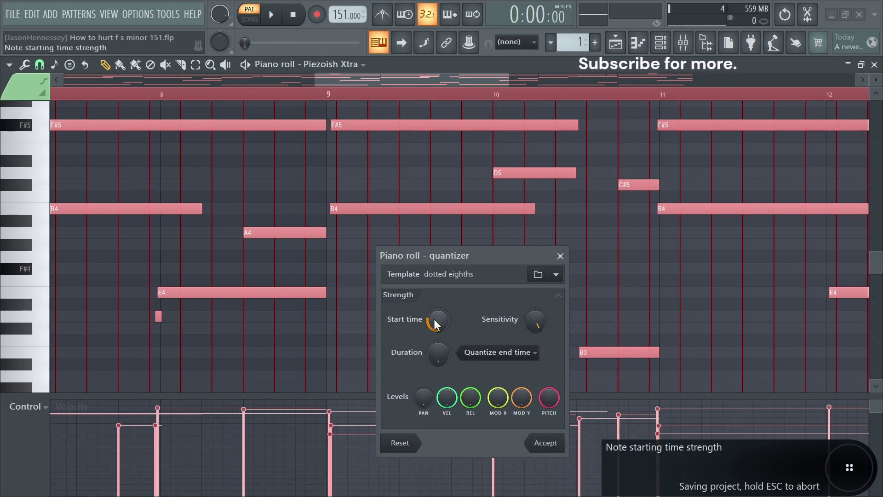
left_click(545, 444)
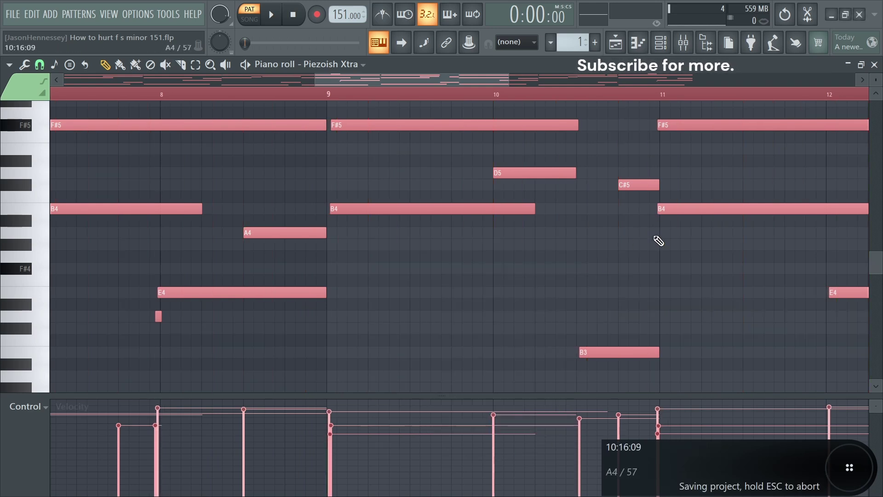
Examine the timing offsets of individual notes around bars 8 and 9, selecting small groups, and clear the selection
scroll(327, 228, "up", 5)
left_click_drag(449, 112, 457, 272)
scroll(511, 273, "down", 6)
scroll(421, 255, "up", 5)
left_click_drag(567, 219, 531, 261)
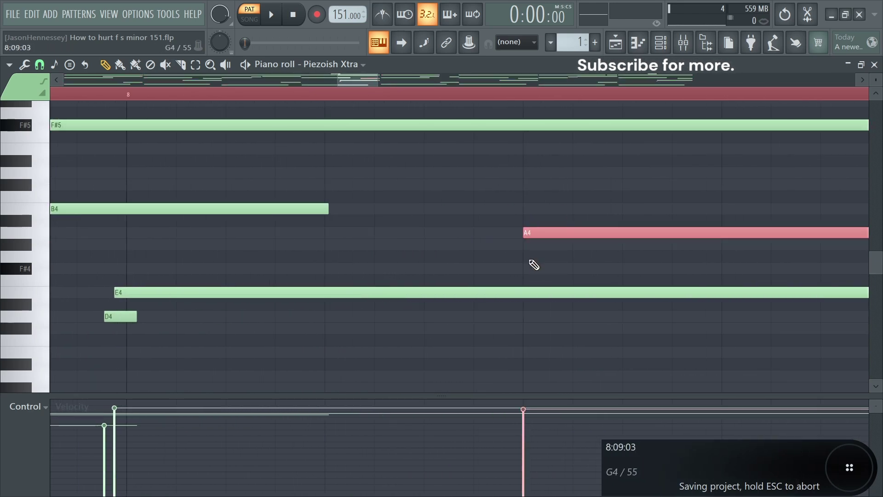
scroll(572, 260, "down", 4)
scroll(530, 313, "up", 6)
left_click_drag(441, 277, 383, 323)
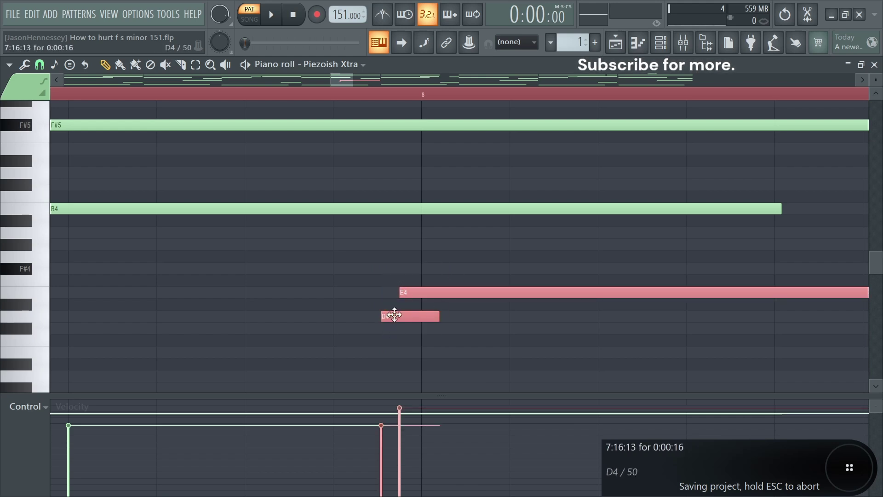
scroll(276, 285, "down", 5)
scroll(630, 250, "up", 5)
left_click_drag(533, 212, 528, 108)
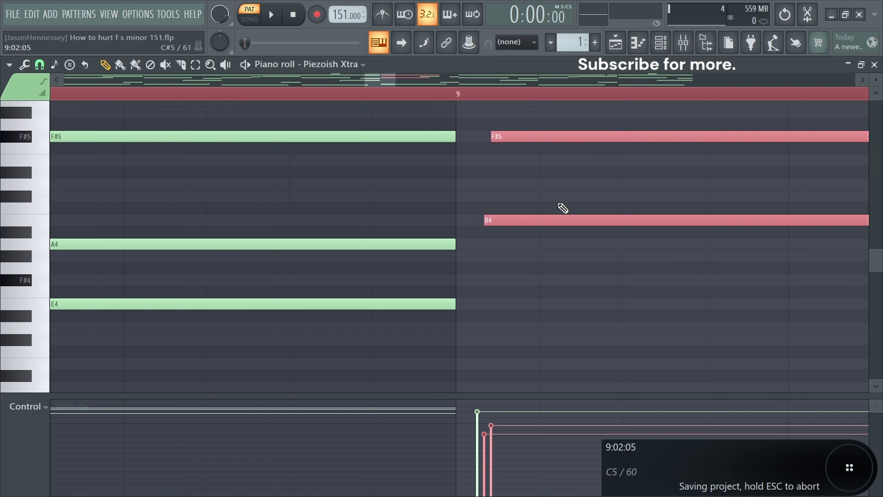
scroll(531, 237, "down", 7)
scroll(495, 252, "up", 4)
right_click(753, 255)
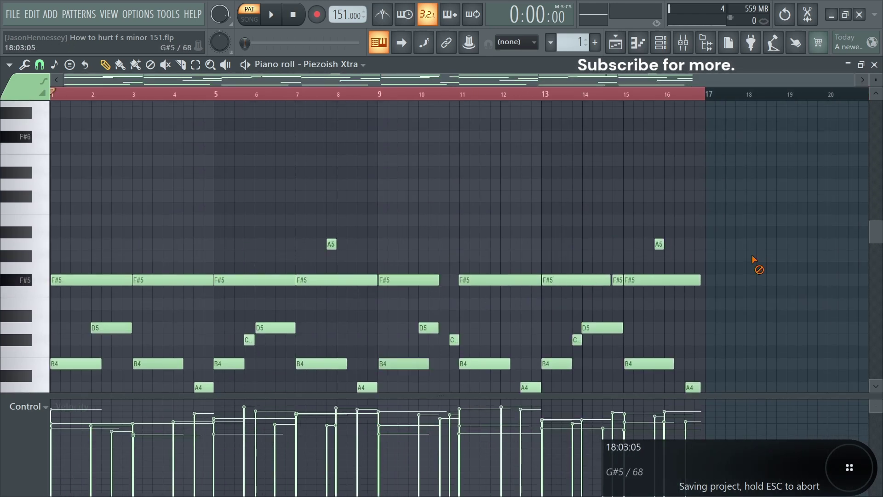
Select scattered notes: F#3, B4 and F#5 at bar 3, F#5 at bars 5 and 7, bar 6 D5, B4 at 7 and 11, E4 at 8 and 12
scroll(752, 259, "down", 7)
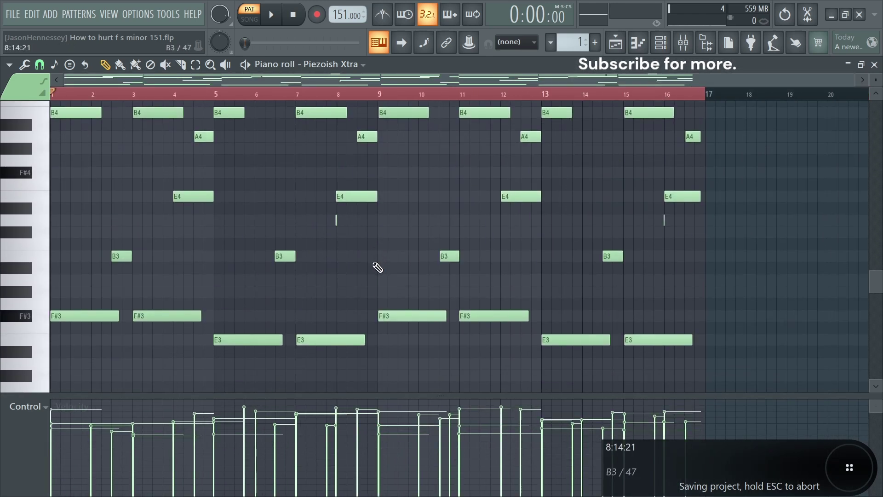
left_click_drag(159, 279, 145, 327)
scroll(159, 290, "up", 4)
scroll(161, 252, "down", 5)
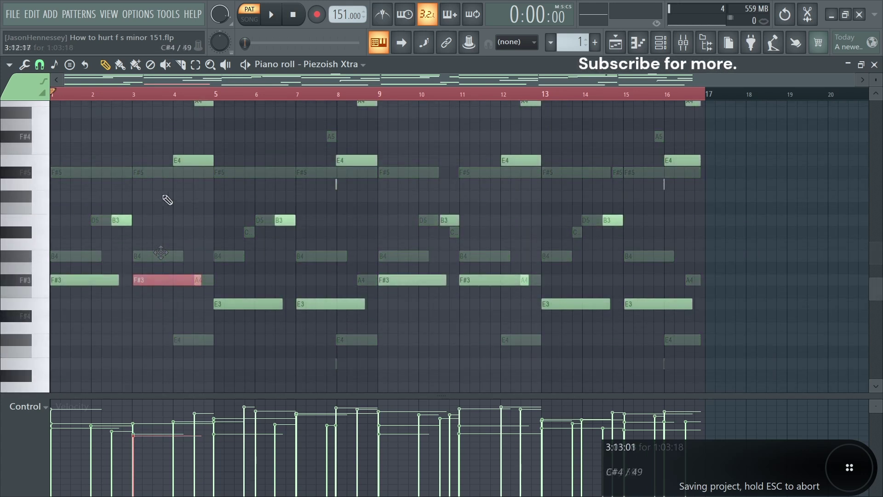
scroll(159, 199, "up", 4)
left_click(158, 223, "ctrl+shift")
left_click(164, 135, "ctrl+shift")
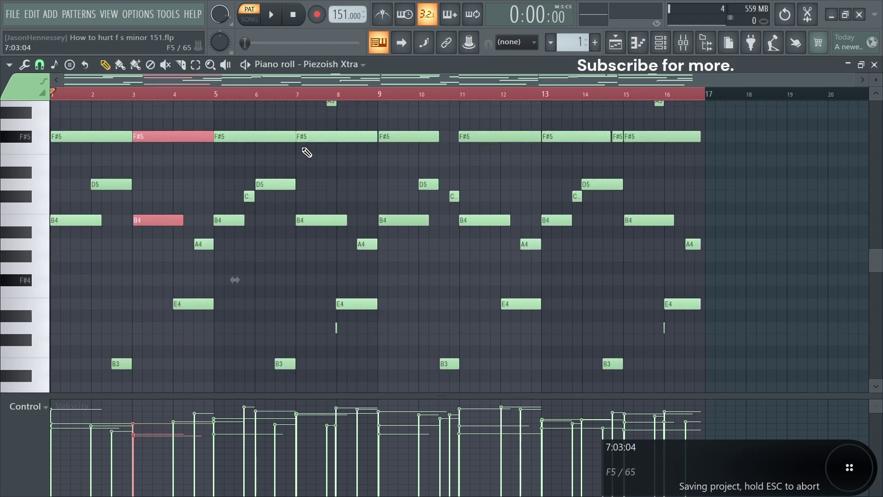
left_click(304, 136, "ctrl+shift")
left_click(253, 136, "ctrl+shift")
left_click(276, 184, "ctrl+shift")
left_click(322, 220, "ctrl+shift")
left_click(483, 220, "ctrl+shift")
left_click(356, 303, "ctrl+shift")
left_click(520, 304, "ctrl+shift")
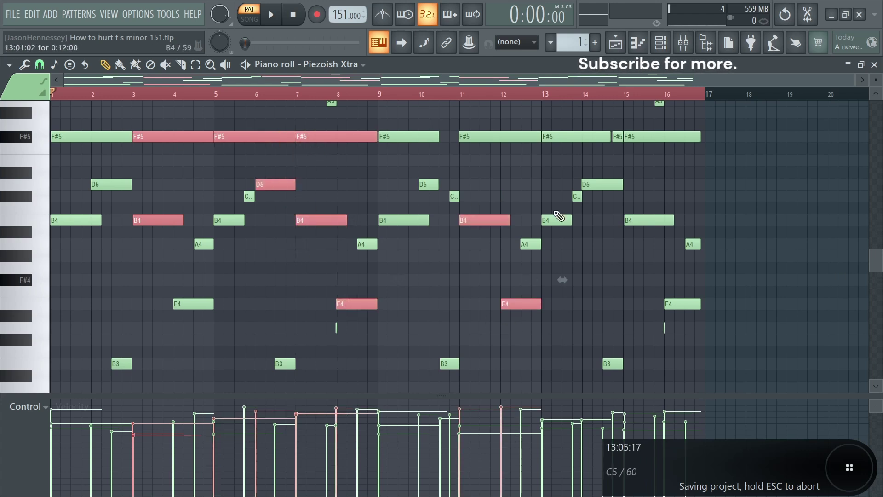
Add the F#5 at bars 13 and 15, the C#5 and D5 around bar 14, the last A4 and the bar 13 E3 to the selection
left_click(594, 136, "ctrl+shift")
left_click(578, 196, "ctrl+shift")
left_click(614, 184, "ctrl+shift")
left_click(666, 136, "ctrl+shift")
left_click(693, 244, "ctrl+shift")
scroll(680, 246, "down", 6)
left_click(581, 232, "ctrl+shift")
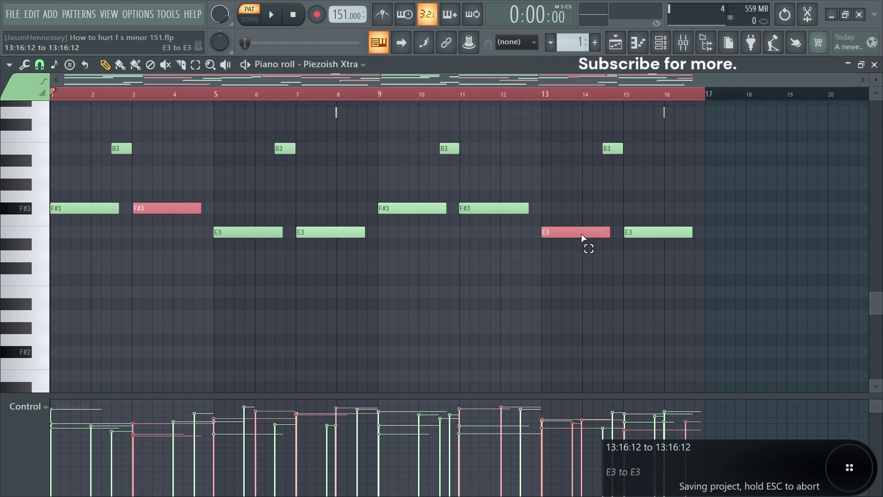
Nudge the selected notes slightly later, and remove the bar 15 F#5 and bar 14 D5 from the selection
scroll(582, 238, "up", 8)
scroll(644, 205, "up", 3)
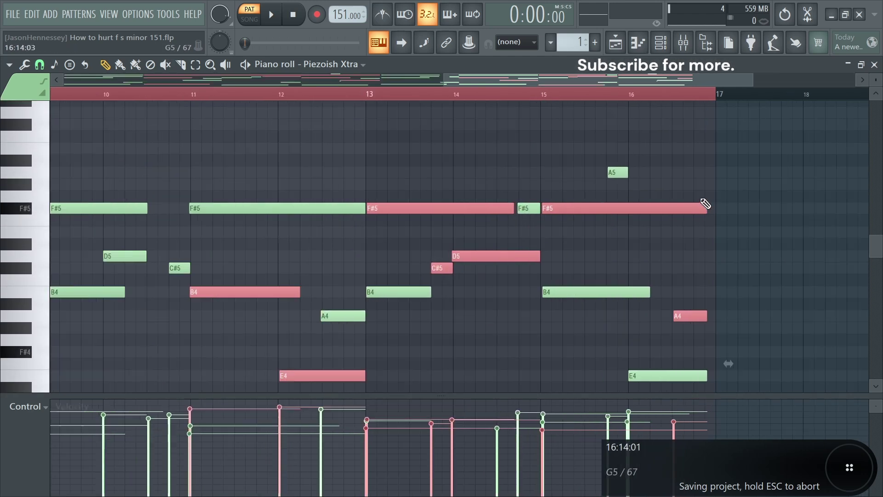
scroll(584, 216, "up", 7)
left_click_drag(357, 207, 360, 208)
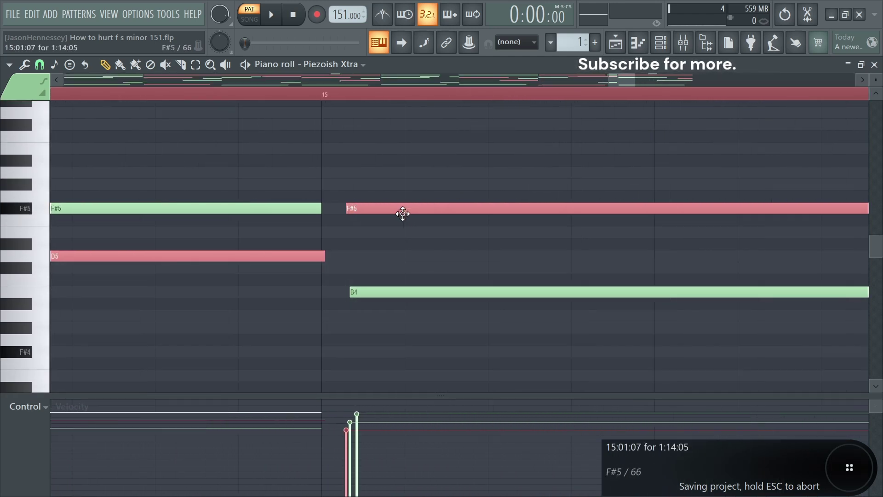
scroll(404, 213, "down", 5)
left_click(405, 212, "ctrl+shift")
left_click(214, 251, "ctrl+shift")
scroll(381, 240, "down", 3)
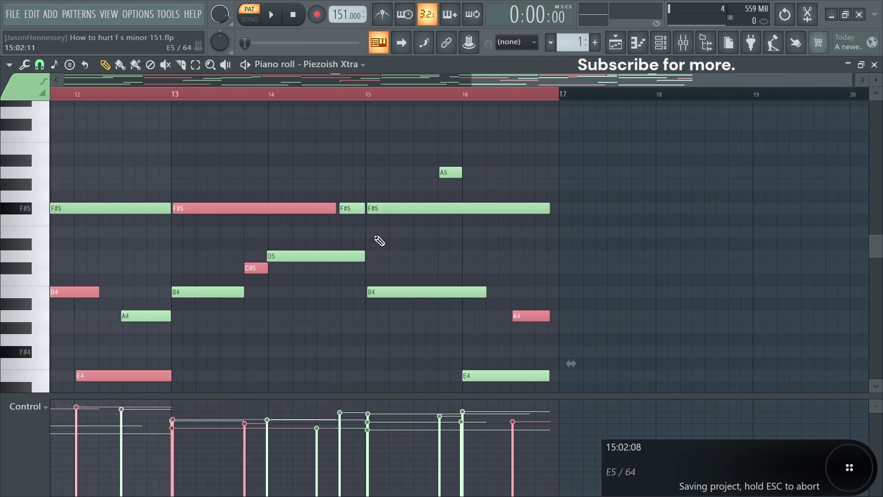
Nudge the remaining selected notes slightly once more and clear the selection
scroll(382, 238, "down", 3)
scroll(304, 210, "down", 5)
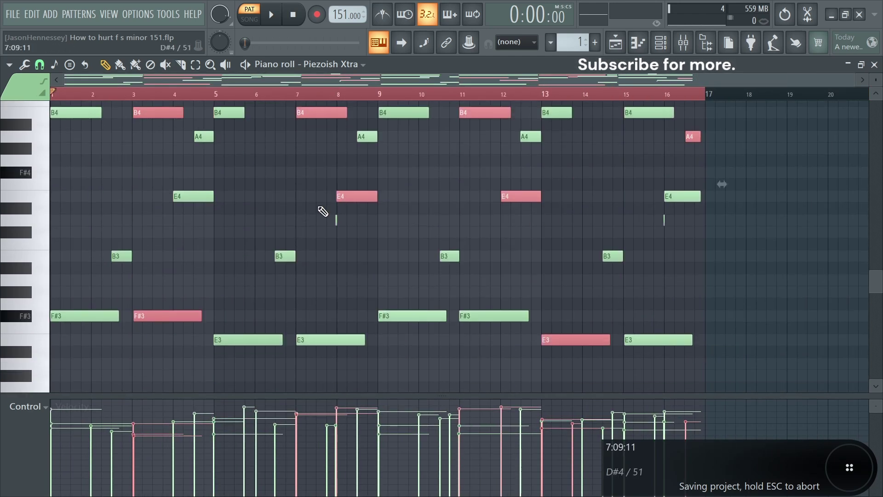
scroll(181, 306, "up", 8)
left_click_drag(131, 313, 134, 317)
key("ctrl+d")
scroll(257, 257, "down", 8)
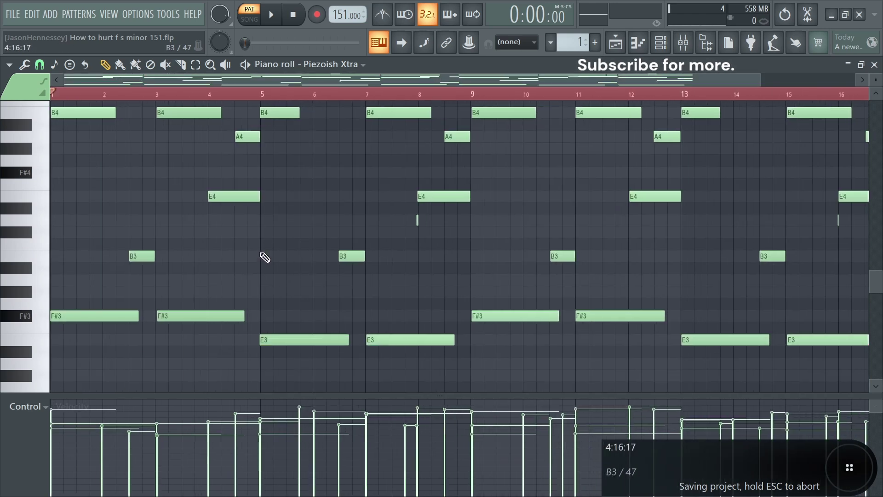
Nudge the D5 at bar 10 and a note near bar 16 slightly earlier, and play the melody back
scroll(271, 257, "down", 2)
scroll(296, 262, "up", 4)
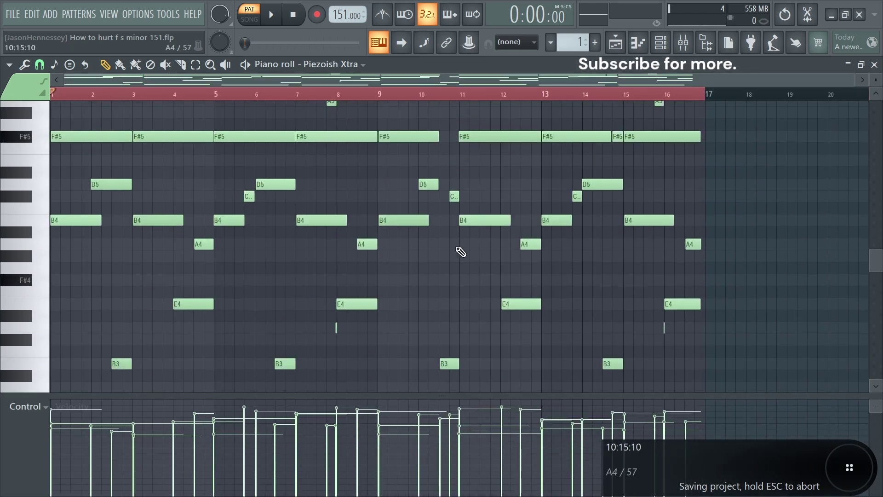
scroll(461, 252, "up", 4)
scroll(414, 304, "up", 8)
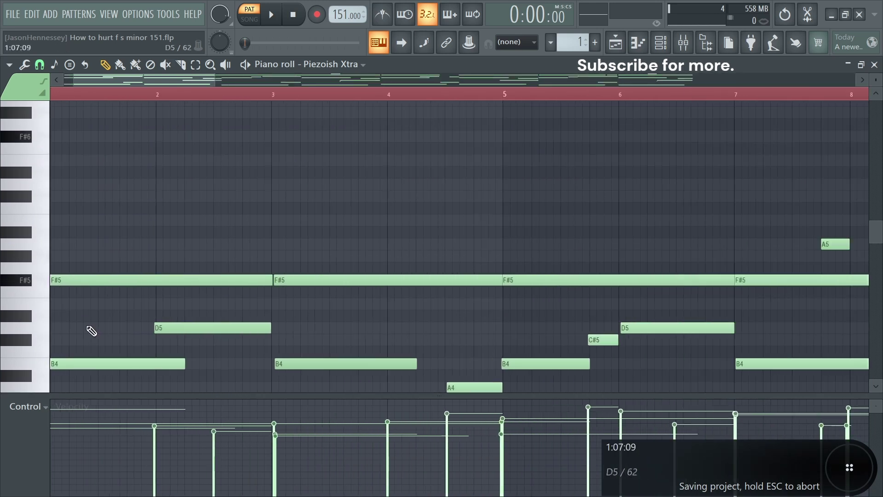
scroll(419, 327, "right", 8)
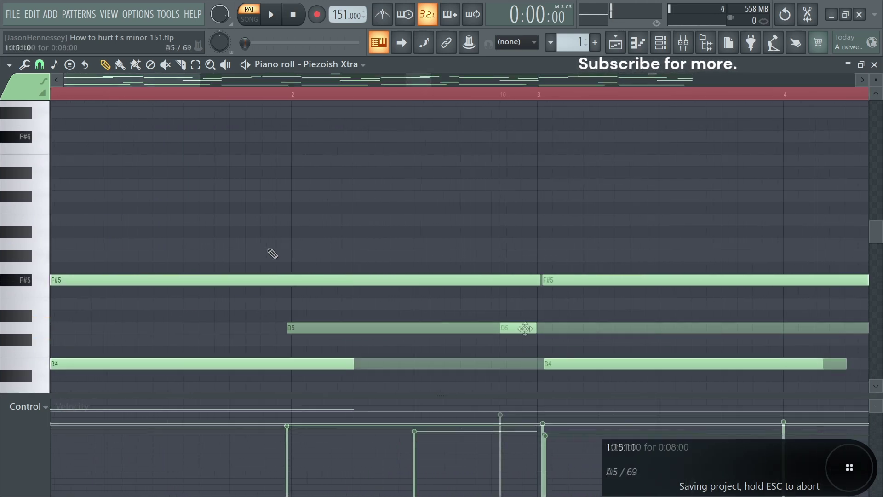
left_click_drag(507, 326, 500, 326)
scroll(263, 279, "down", 8)
scroll(647, 329, "up", 7)
scroll(647, 341, "down", 4)
left_click_drag(619, 208, 608, 207)
scroll(298, 194, "down", 4)
scroll(302, 197, "down", 5)
key("space")
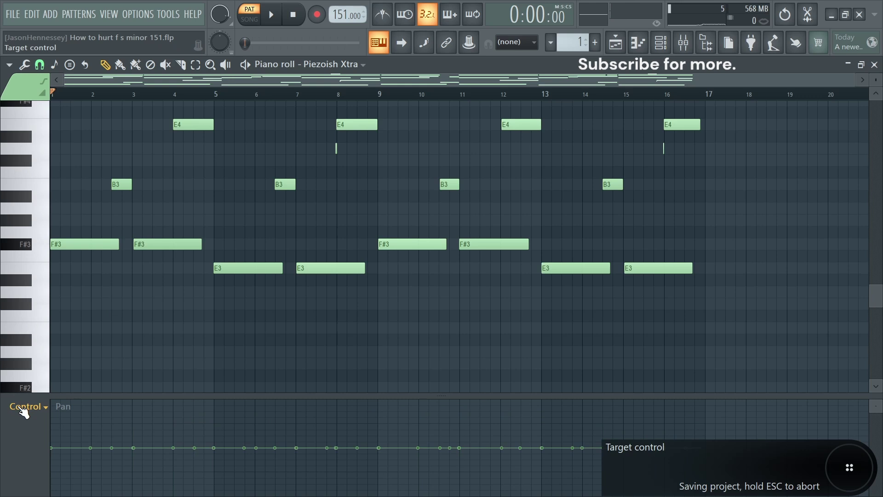
Pan the F#3 and E3 bass notes about 72 to 84%: left at bars 1, 7, 9 and 15, right at bars 3, 5, 11 and 13
left_click_drag(703, 214, 51, 309)
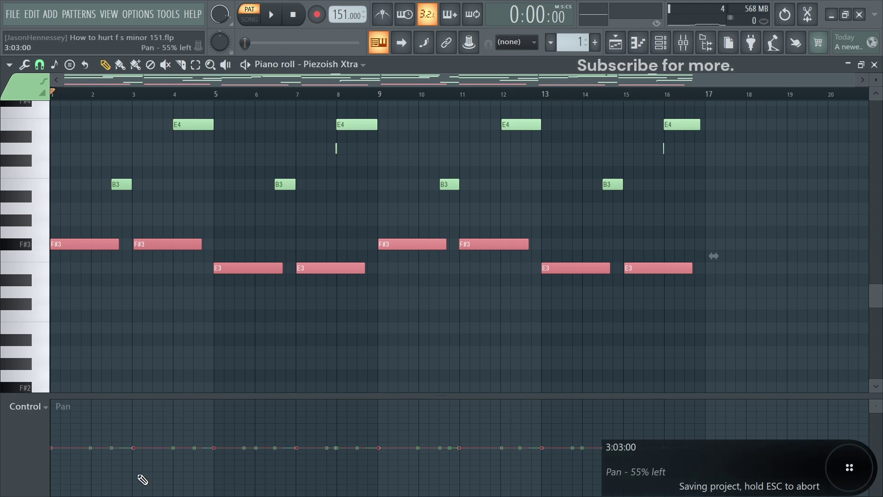
left_click_drag(57, 489, 61, 485)
left_click_drag(149, 423, 148, 418)
left_click_drag(240, 429, 237, 415)
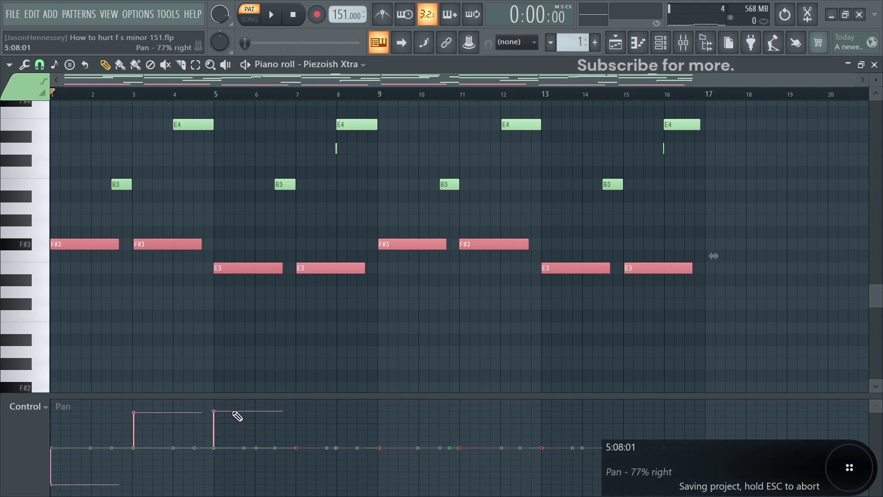
left_click_drag(296, 455, 299, 484)
left_click_drag(401, 480, 395, 484)
left_click_drag(471, 463, 480, 420)
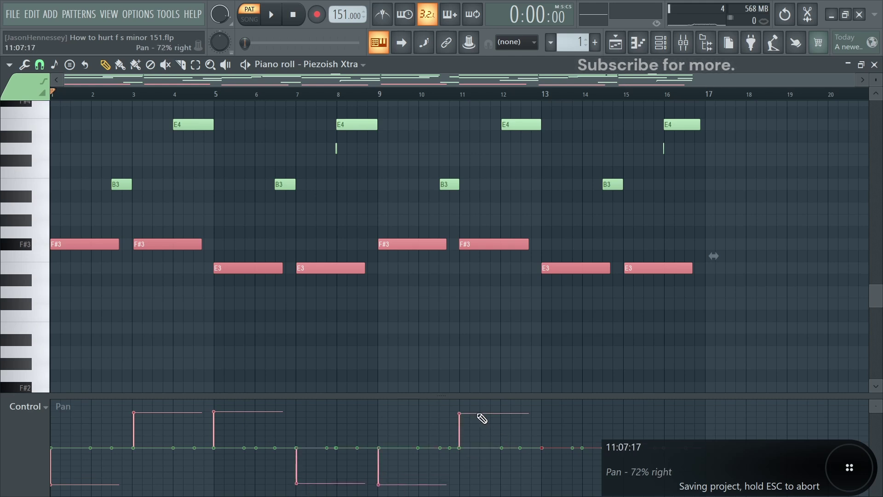
left_click_drag(582, 412, 570, 415)
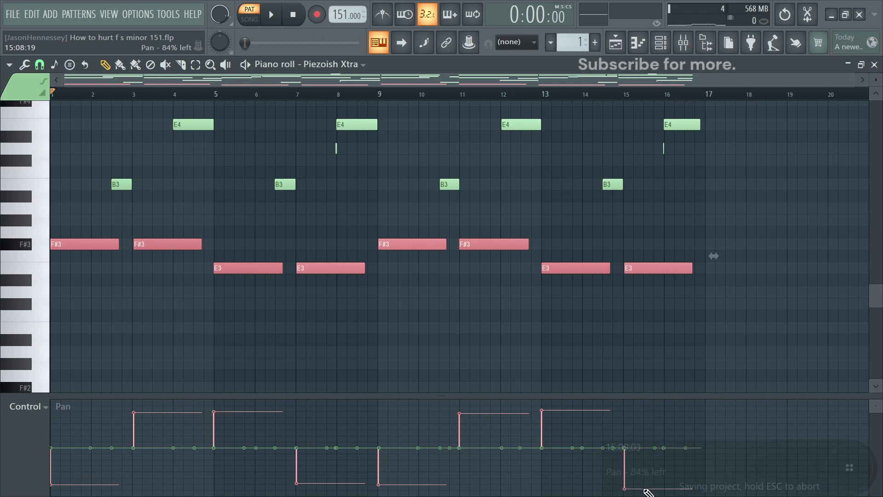
left_click_drag(753, 207, 23, 336)
scroll(7, 341, "up", 5)
left_click(255, 349, "ctrl")
scroll(227, 348, "down", 2)
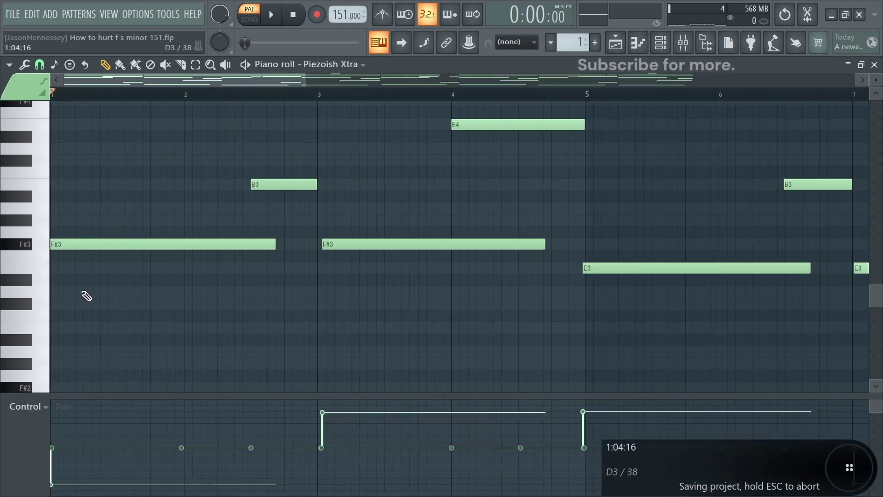
left_click(64, 291)
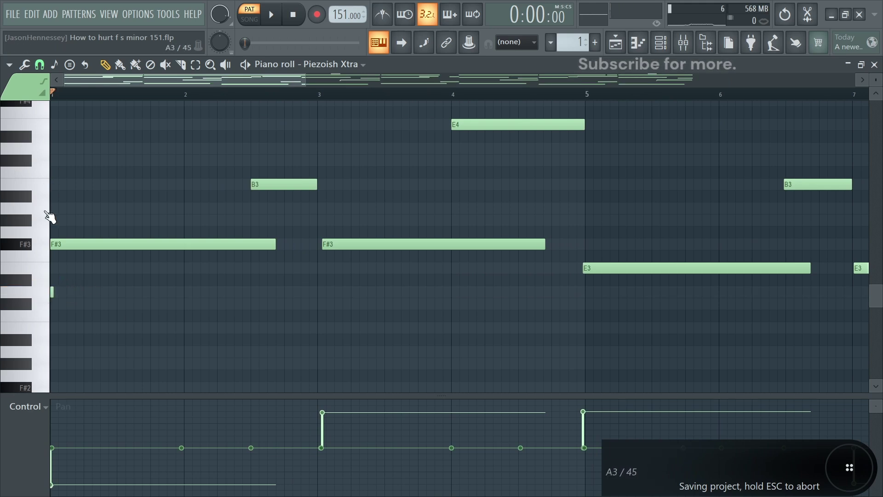
right_click(52, 293)
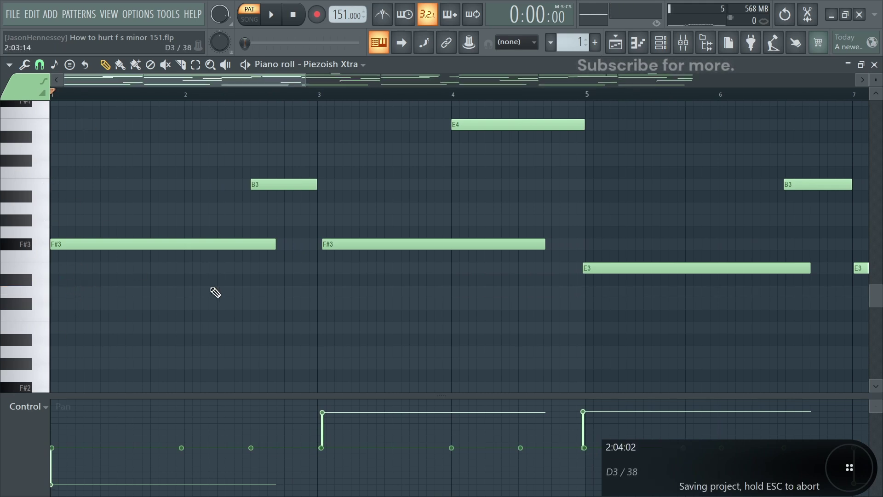
Check the panning of the bass notes with the playhead at bars 3, 5 and 7 and with the whole bass line selected
left_click(322, 95)
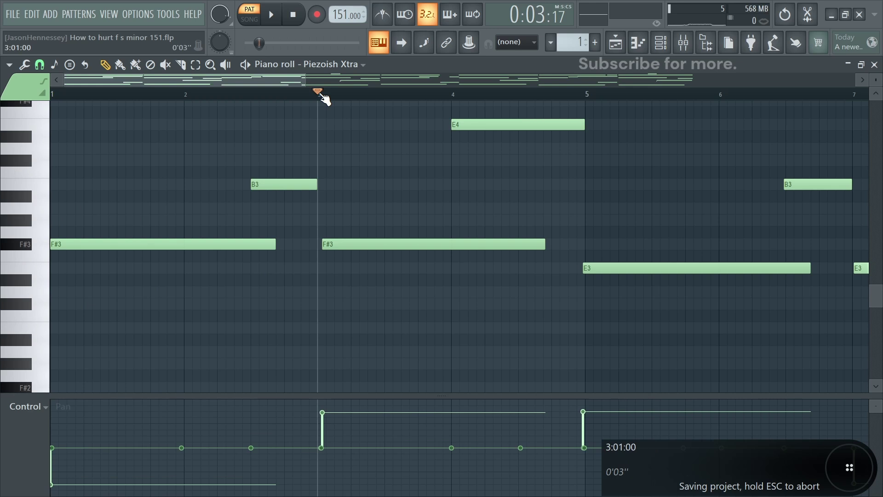
left_click(587, 95)
scroll(604, 162, "down", 2)
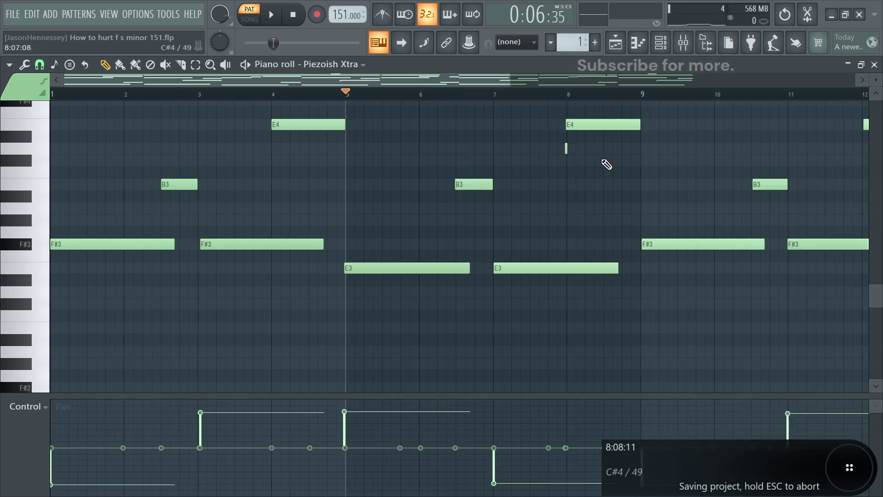
left_click(488, 95)
scroll(694, 231, "down", 1)
left_click_drag(837, 232, 69, 295)
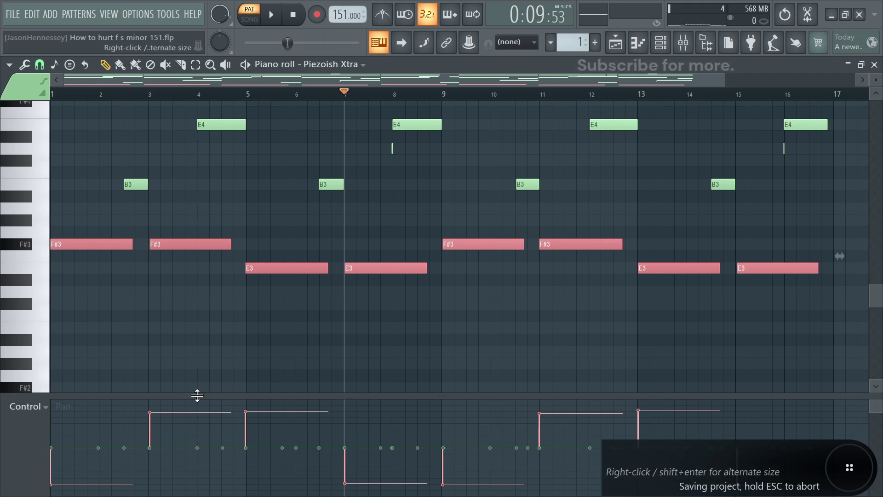
left_click(772, 357)
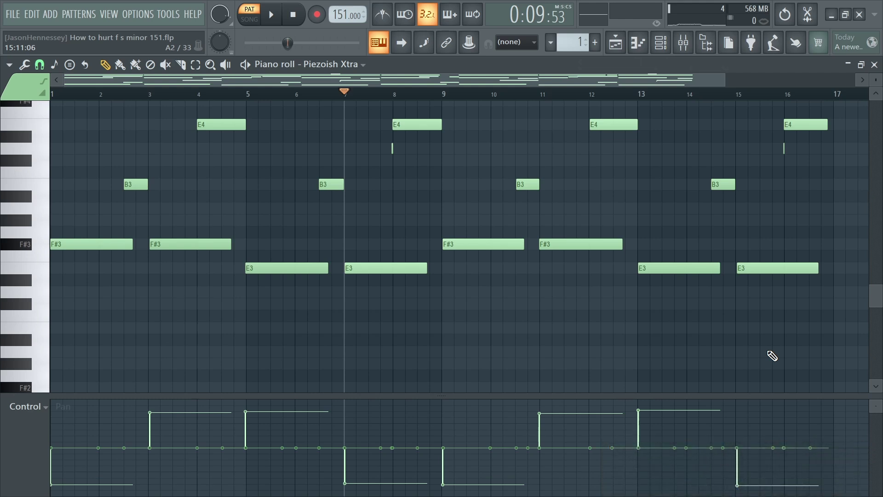
Save the project and view the available Fruity Chorus presets on the Piezoish Xtra mixer track
key("ctrl+s")
key("F9")
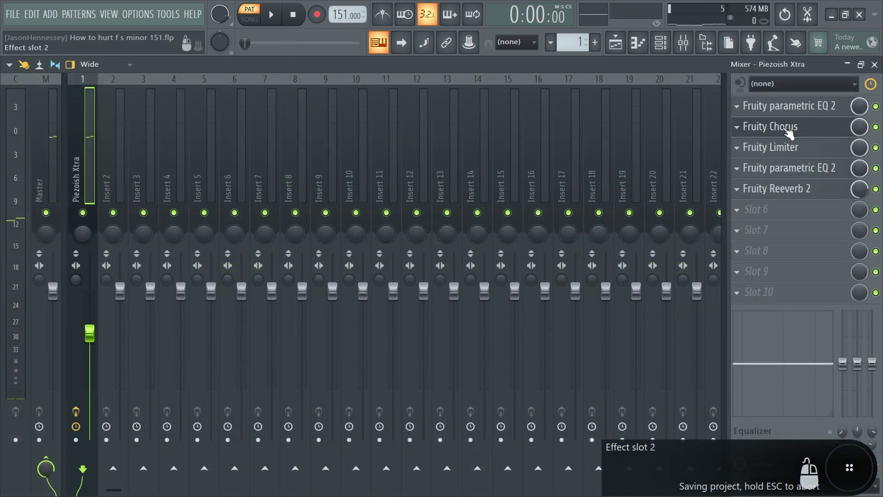
left_click(788, 133)
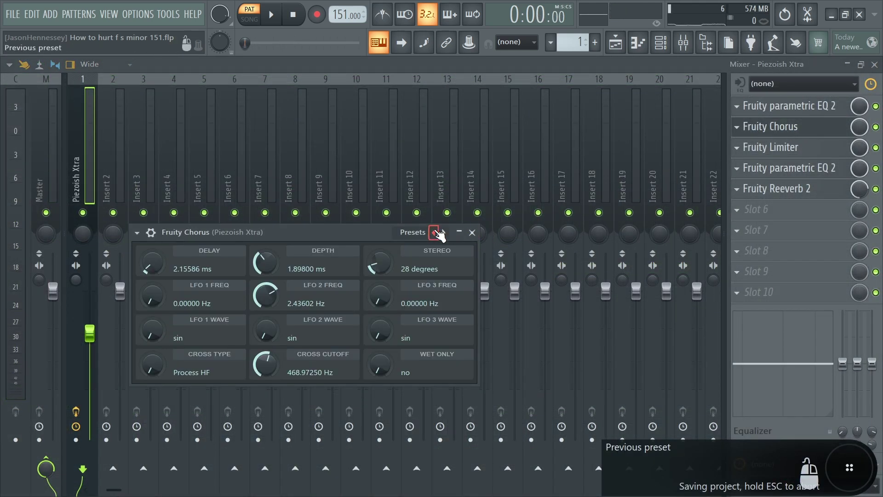
left_click(440, 235)
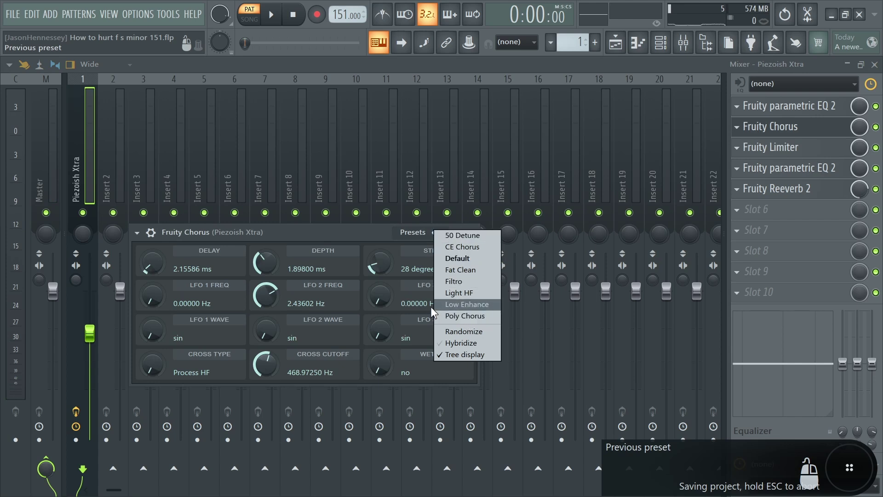
left_click(353, 232)
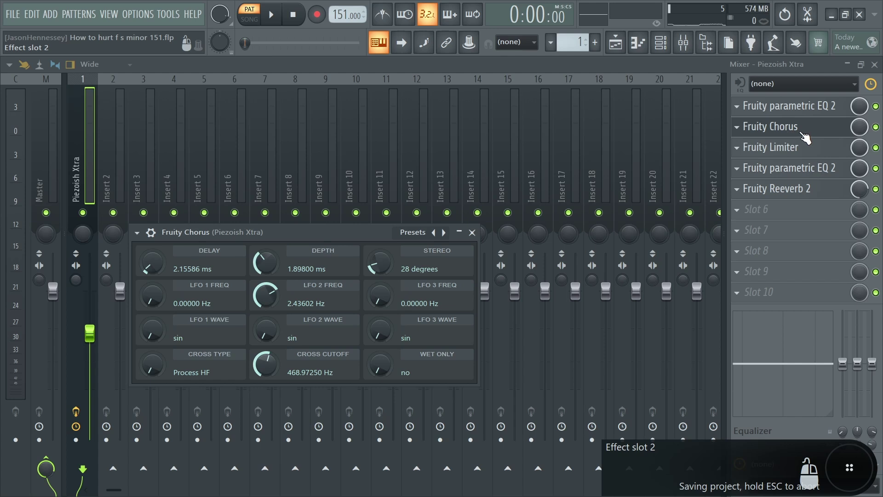
left_click(438, 232)
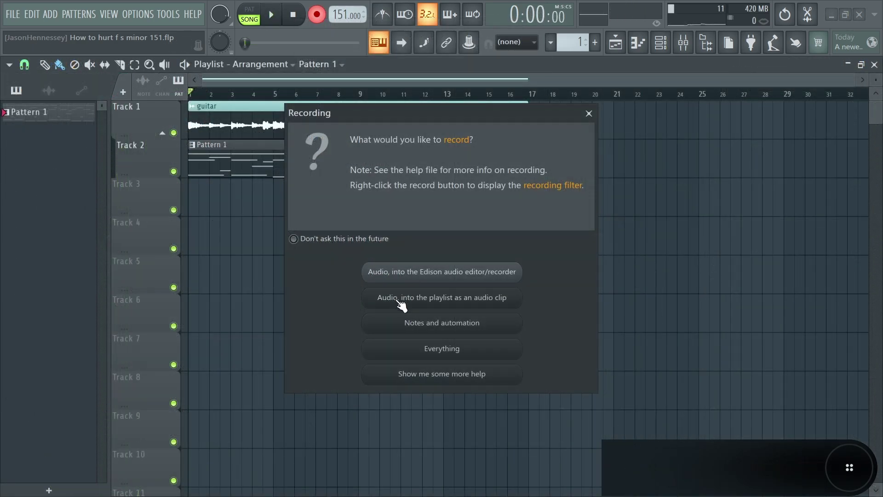
Record audio into the playlist as an audio clip on Track 3
left_click(402, 299)
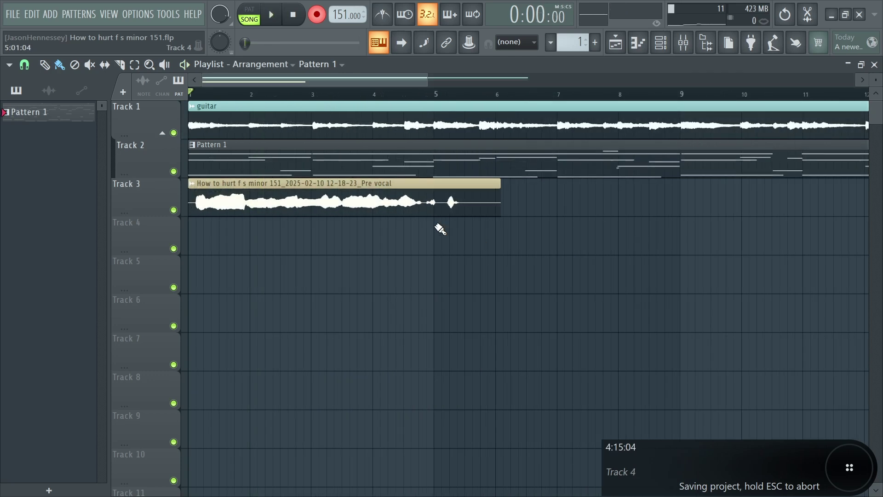
Slip the vocal recording inside its Track 3 clip so the sound starts right at bar 1, and play it with the guitar
scroll(225, 220, "up", 3)
key("s")
left_click_drag(233, 212, 223, 210)
scroll(159, 247, "down", 5)
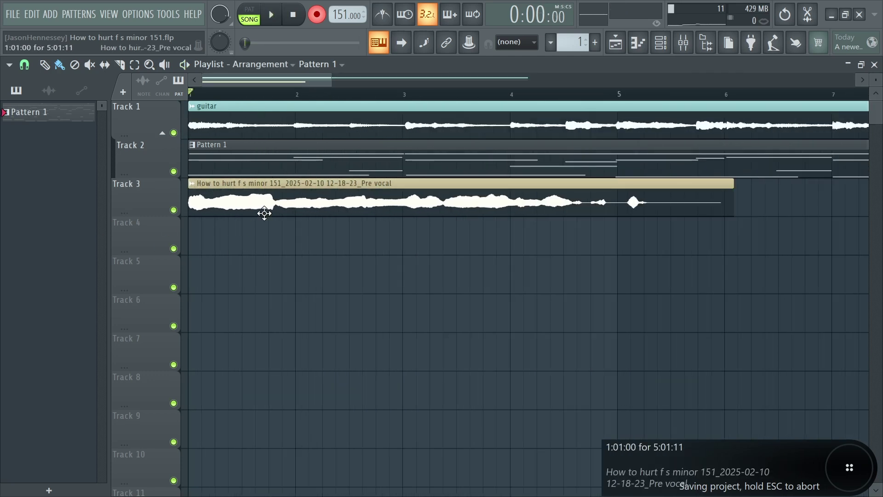
key("space")
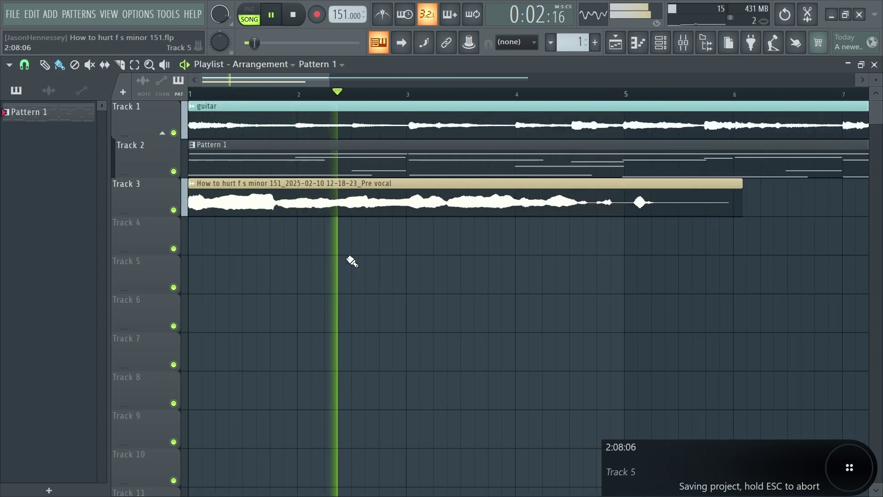
scroll(405, 270, "down", 2)
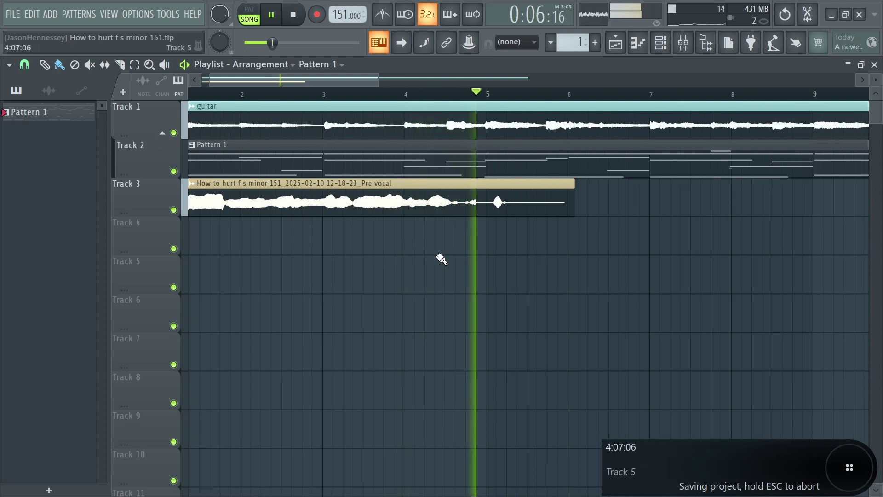
Trim the Track 3 vocal clip to about 2:05:11, fade its ends, and play it with the second take on Track 4
key("space")
scroll(560, 184, "up", 1)
left_click_drag(574, 183, 373, 201)
left_click_drag(365, 202, 361, 201)
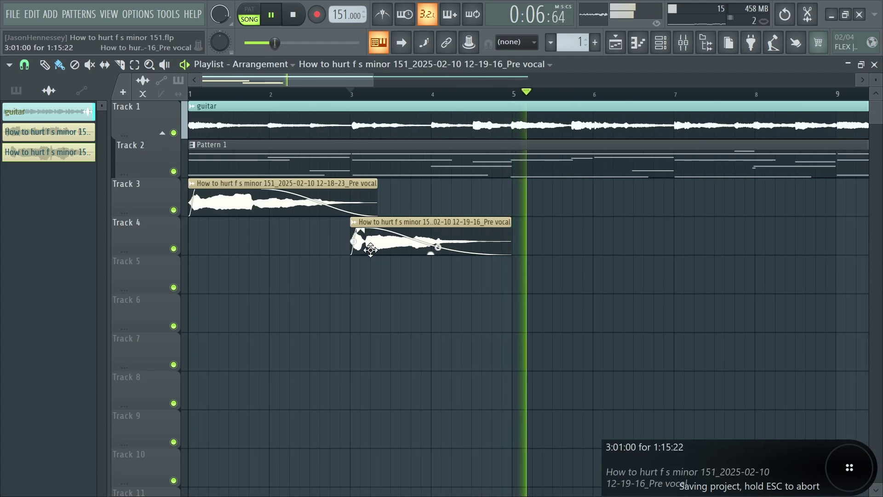
key("space")
key("space")
scroll(550, 276, "down", 3)
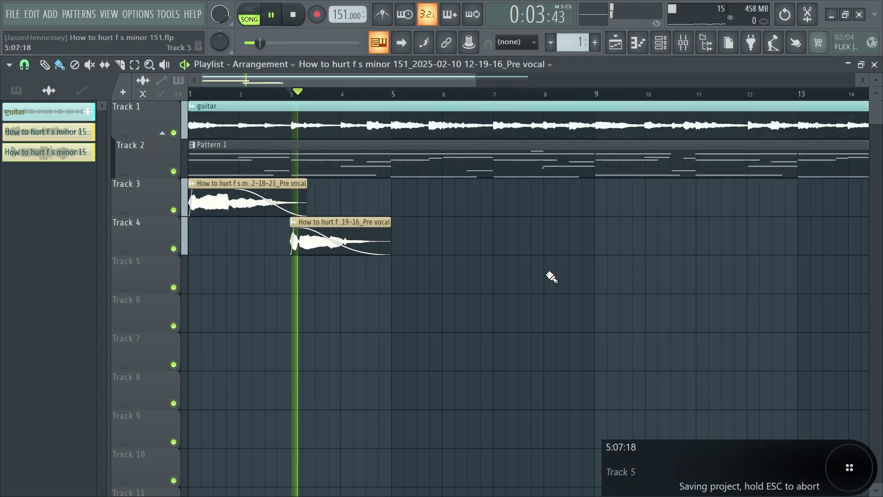
key("space")
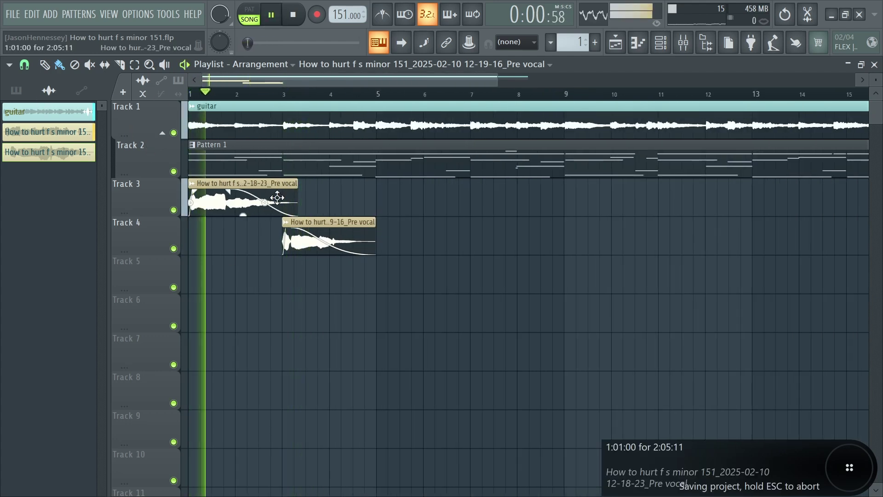
Open the Patcher in slot 9 of the Vocal Chain mixer track
left_click(684, 42)
left_click(171, 188)
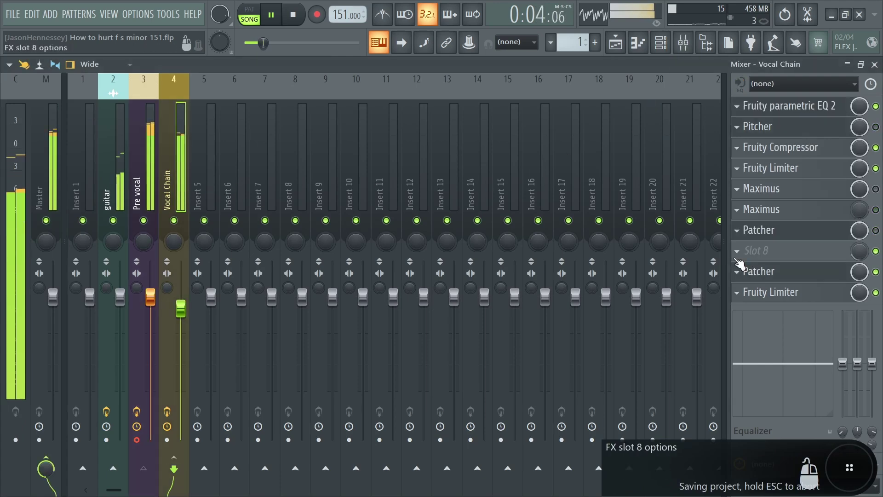
left_click(791, 270)
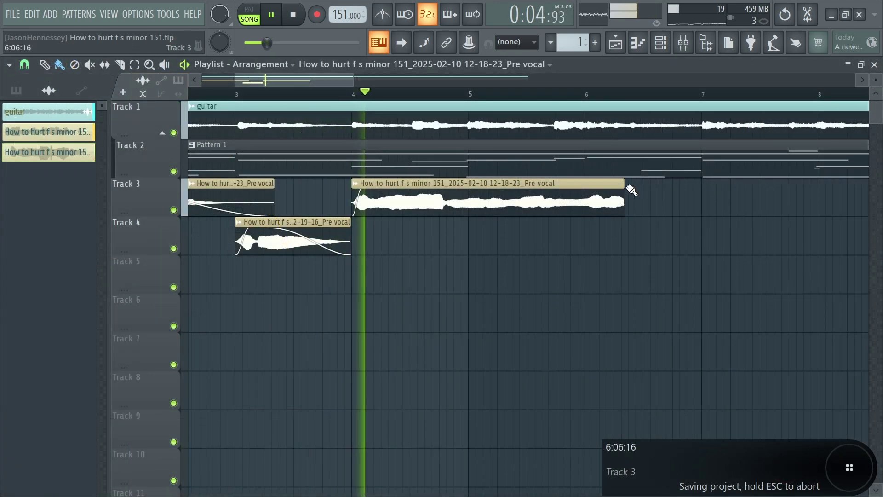
Trim and fade a copy of the Track 3 vocal to fill the gap before bar 5, and repeat the vocal phrase from bar 5
left_click_drag(625, 190, 420, 193)
left_click_drag(421, 193, 593, 194)
left_click_drag(288, 206, 198, 206)
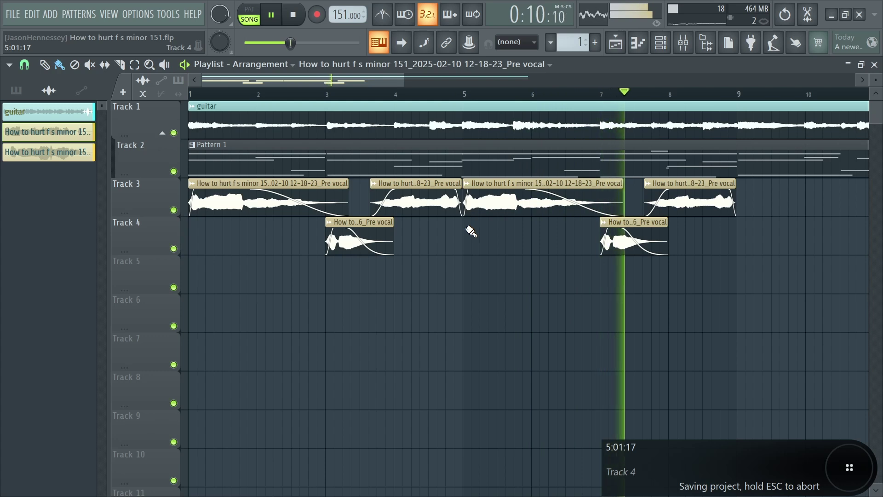
Remove the Track 4 vocal clips and record a new Pre vocal take on Track 4 starting at bar 3
key("space")
left_click_drag(703, 239, 286, 293)
scroll(322, 242, "up", 3)
left_click(334, 100)
key("space")
scroll(390, 234, "down", 4)
key("space")
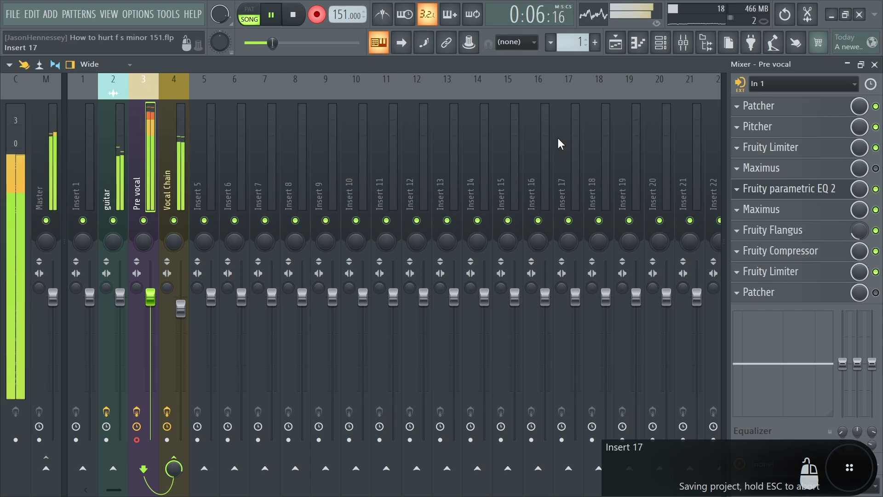
key("space")
left_click(616, 44)
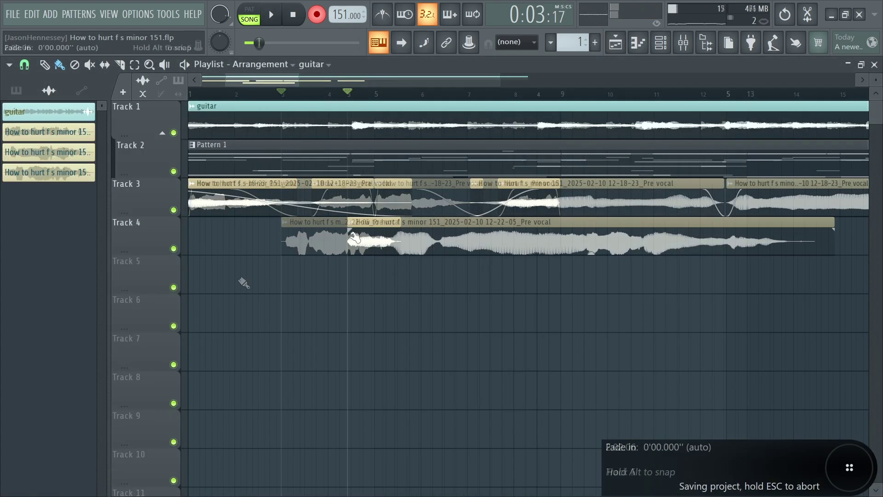
Trim and fade the new Track 4 take to about one bar at bar 3, copy it to bar 7, and play the result
left_click(317, 14)
key("space")
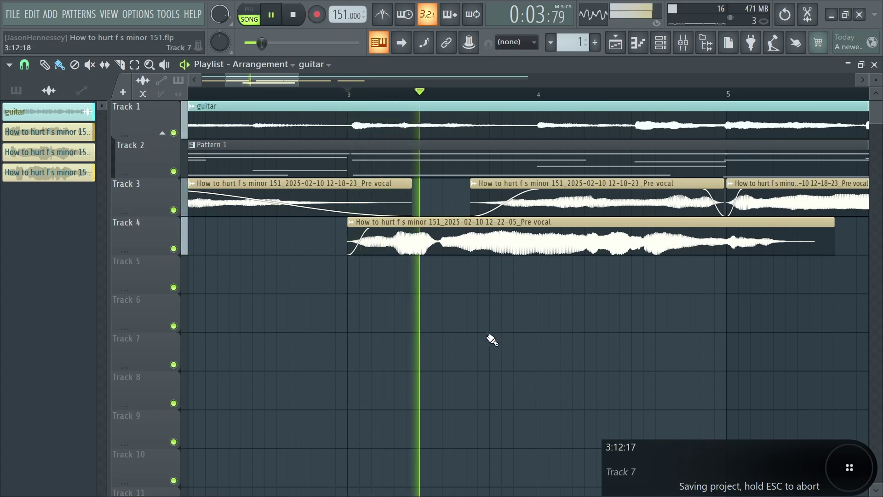
scroll(437, 304, "down", 1)
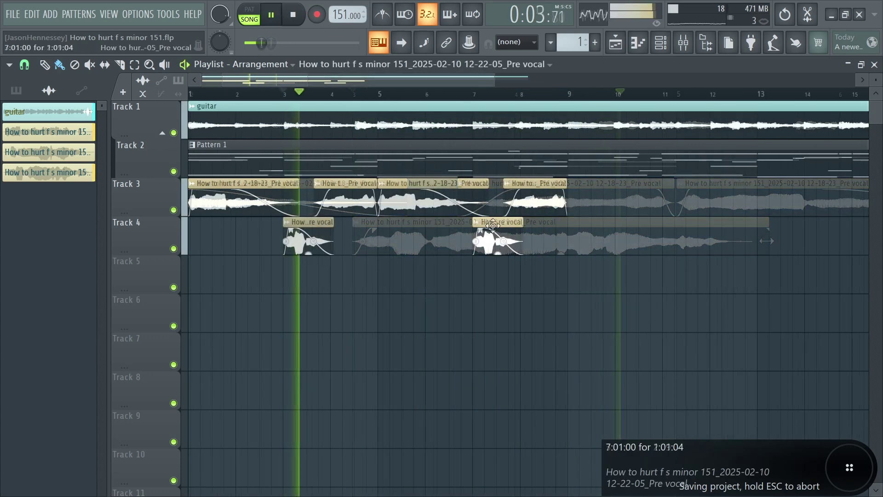
scroll(486, 262, "up", 5)
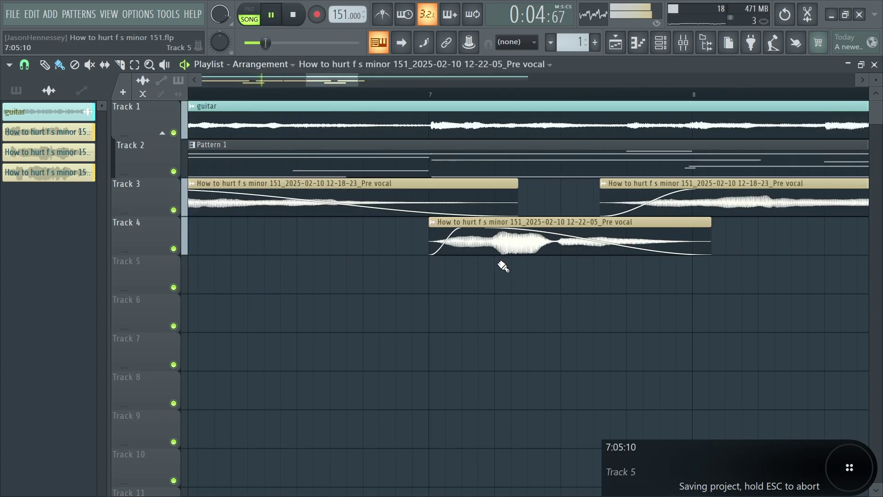
scroll(504, 267, "down", 5)
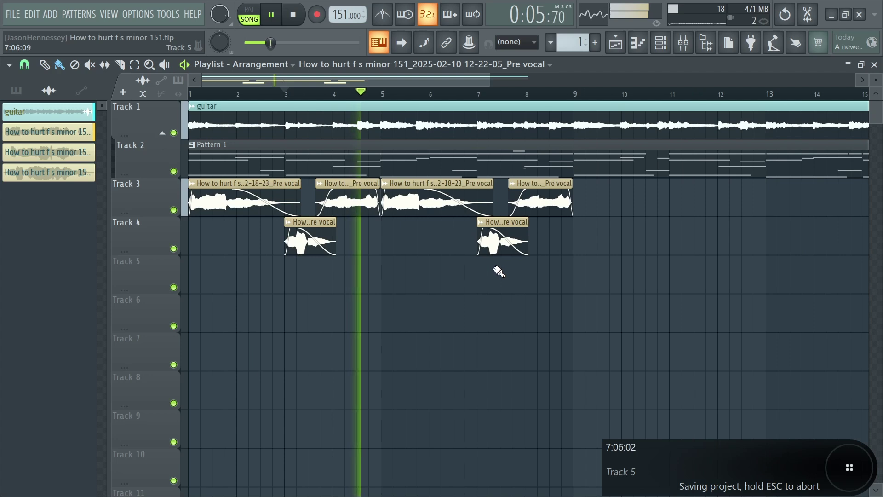
scroll(362, 253, "up", 5)
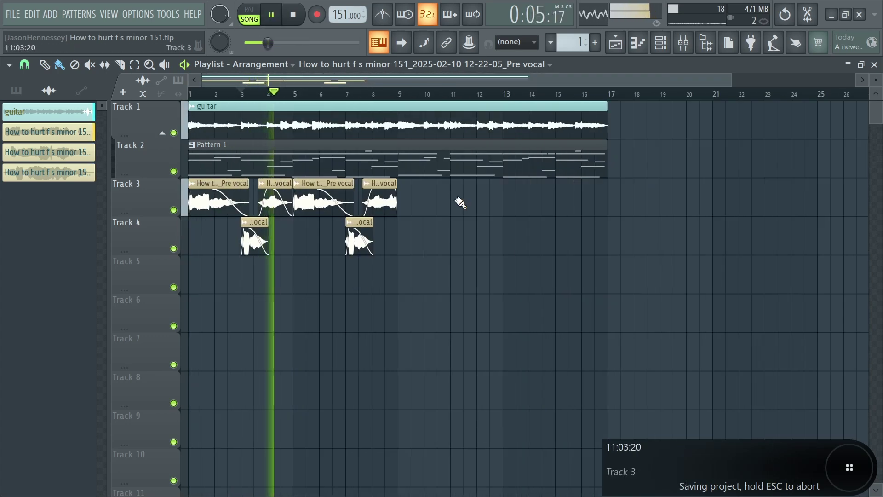
Consolidate the vocal clips over bars 1 to 9 into a single Track 3 audio clip, and delete the muted originals
left_click_drag(441, 198, 127, 244)
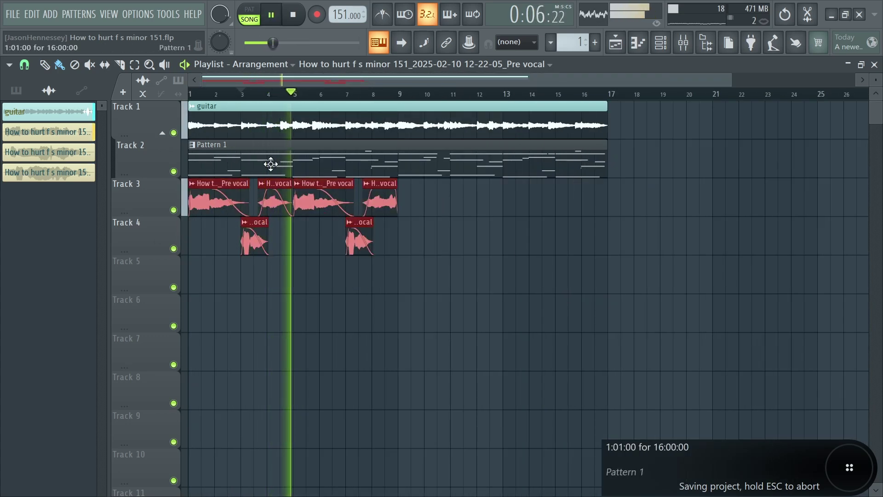
left_click_drag(395, 94, 382, 91)
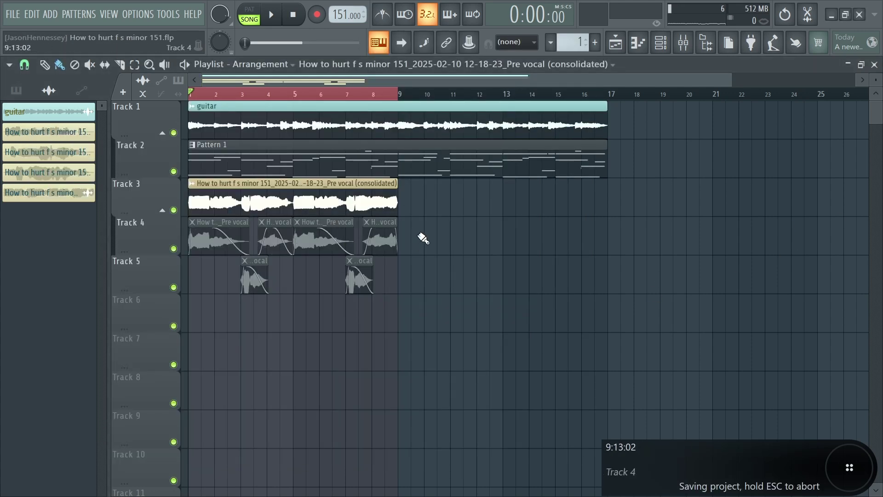
mouse_move(418, 234)
left_mouse_down()
mouse_move(138, 237)
mouse_move(479, 283)
left_mouse_up()
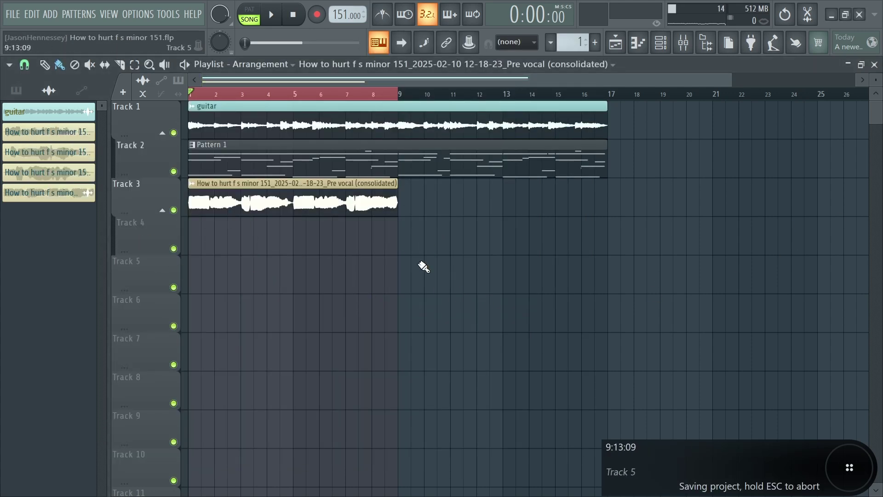
Select the unused audio clips in the clip list and delete them from the project
right_click(58, 93)
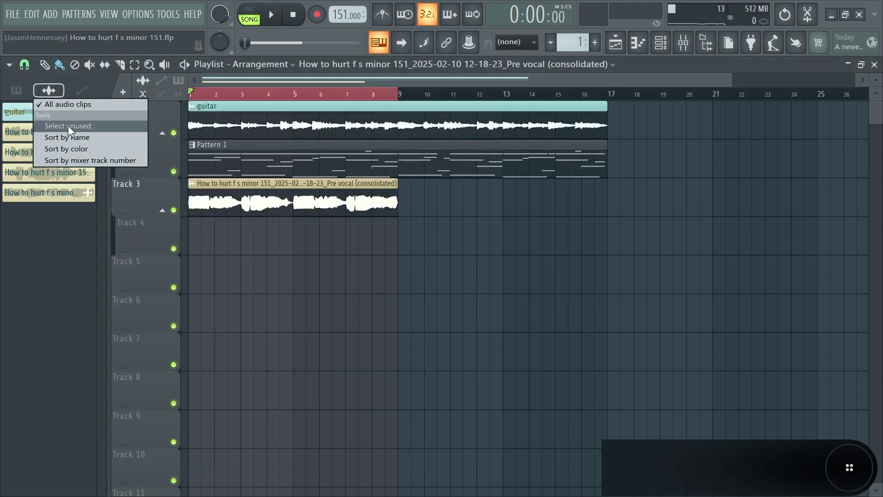
left_click(67, 126)
right_click(63, 176)
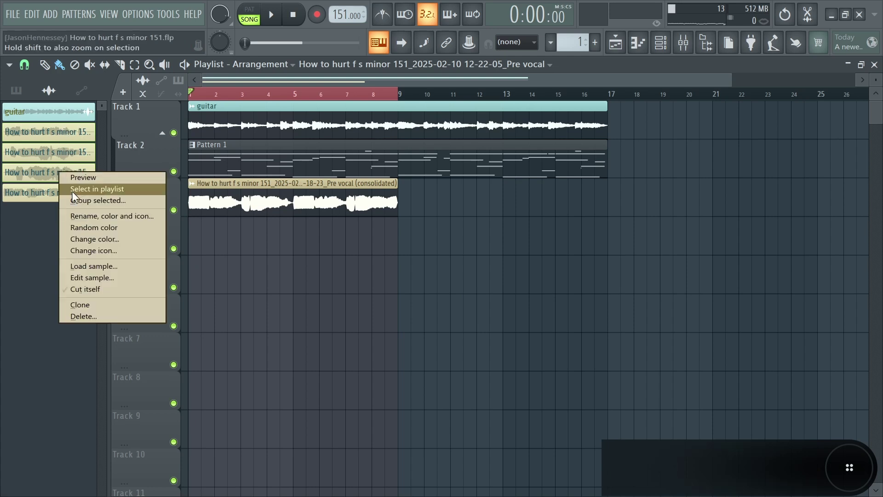
left_click(82, 316)
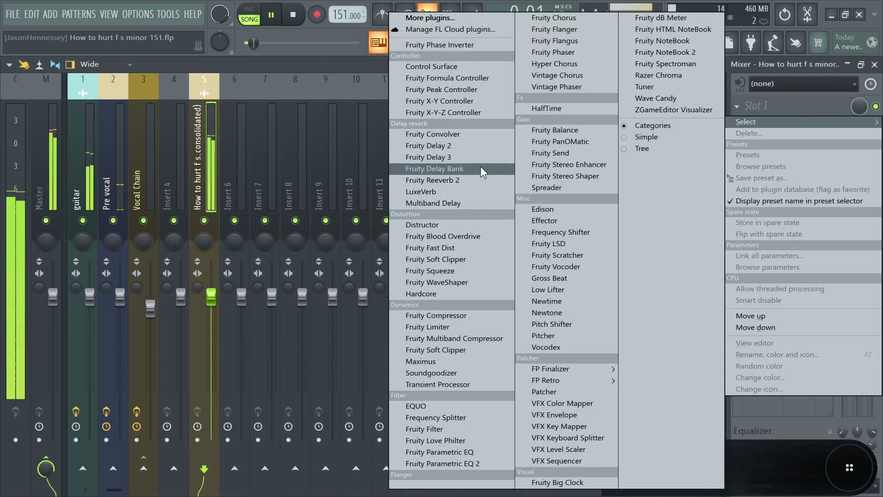
Add Fruity Flangus and Fruity Delay 2 to the consolidated vocal's mixer track, with ping-pong feedback and a delay time of 3:00
left_click(575, 42)
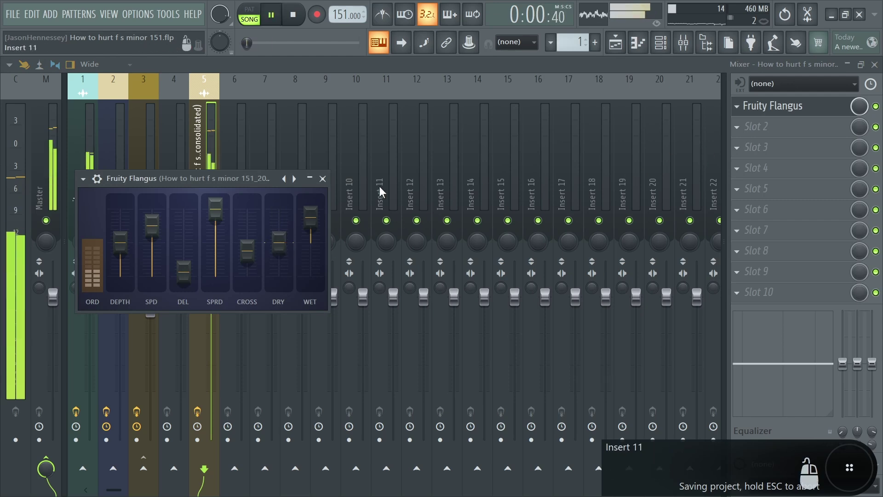
left_click(745, 126)
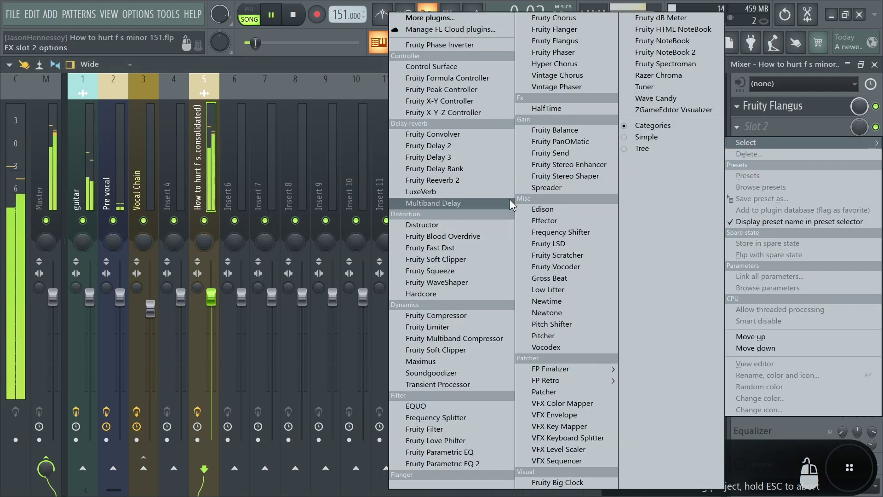
left_click(478, 146)
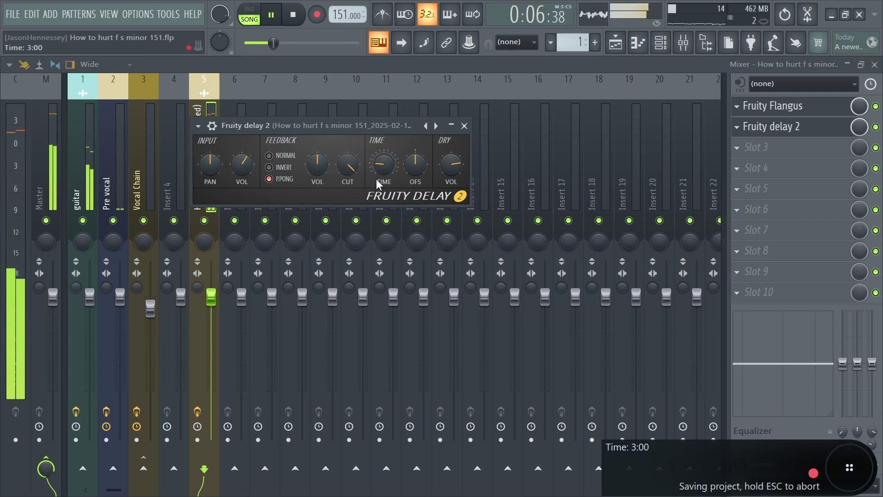
left_click_drag(373, 124, 426, 180)
Add Fruity Limiter in slot 3 of the vocal track and set the Fruity Delay 2 input volume to 56%
left_click(766, 147)
left_click(547, 69)
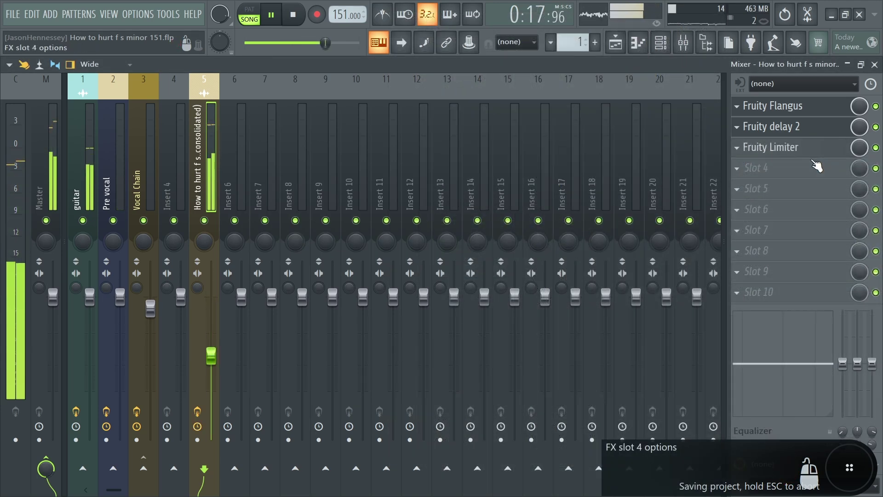
left_click(827, 131)
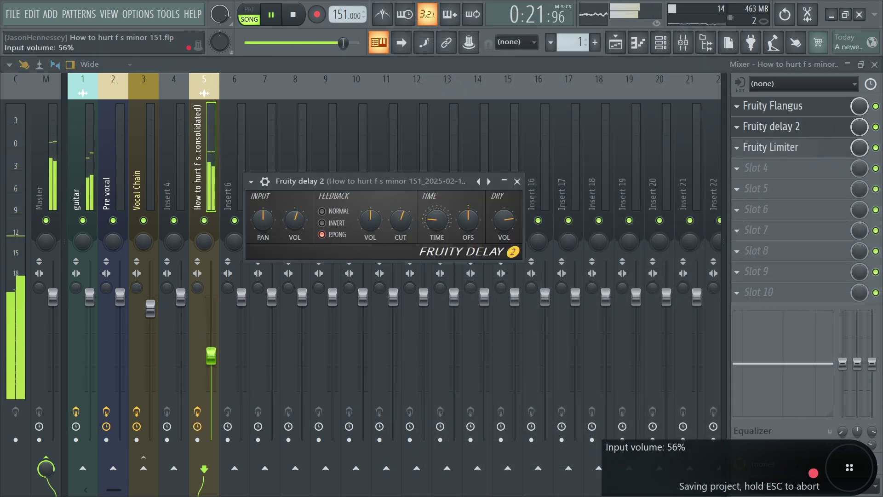
left_click(517, 181)
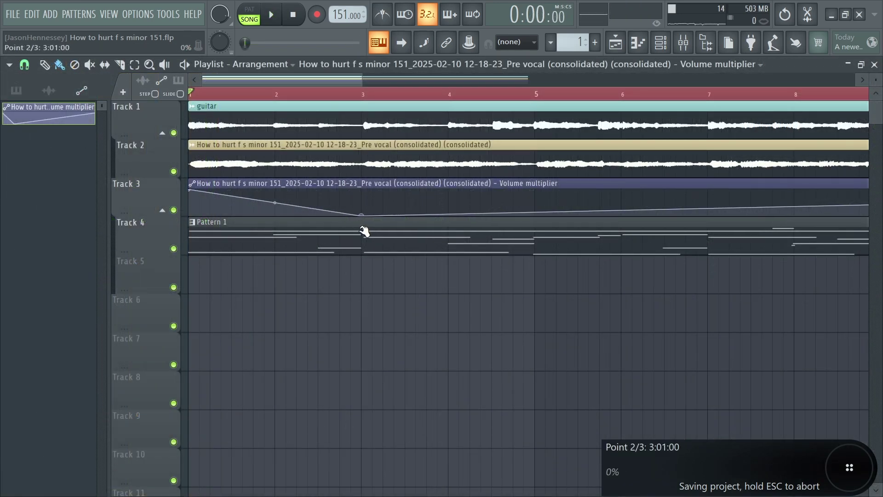
Shape the vocal's volume multiplier automation as a curved fade to 0% at bar 3 that jumps straight back up
right_click(386, 194)
left_click_drag(387, 192, 329, 144)
scroll(312, 164, "down", 3)
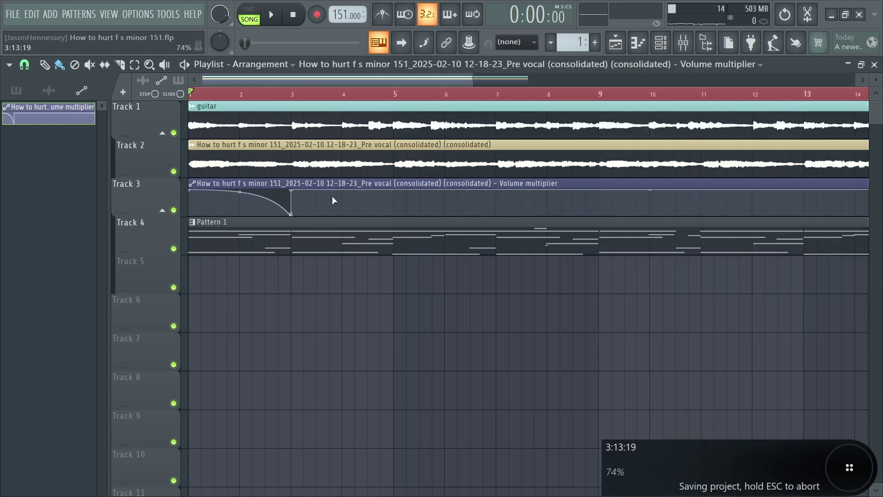
scroll(720, 199, "down", 1)
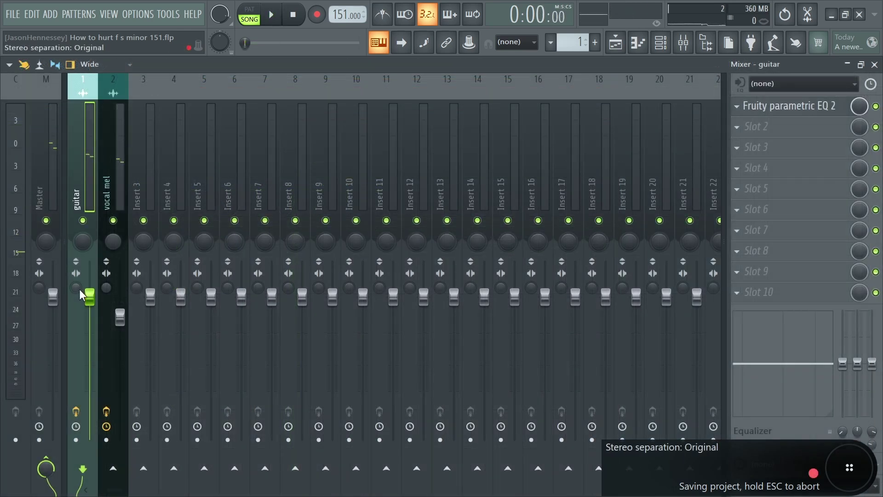
Adjust the stereo separation of the guitar mixer track and play the guitar together with the vocal melody
left_click_drag(75, 288, 76, 275)
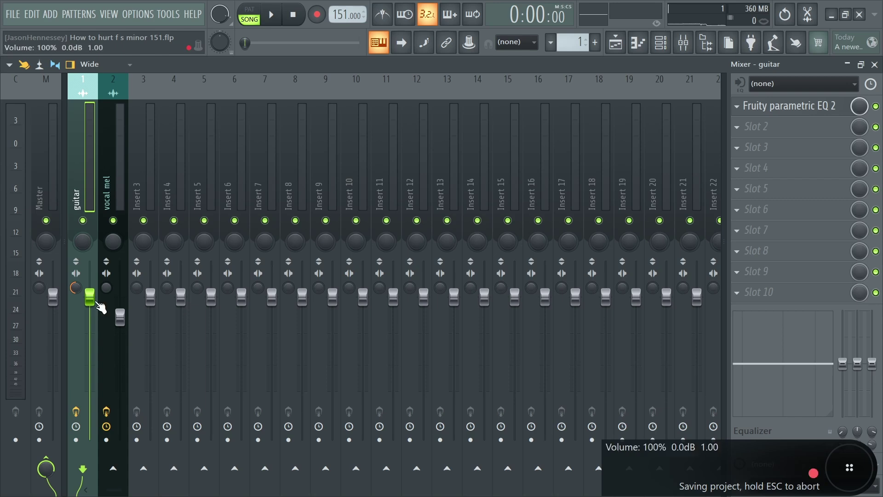
key("space")
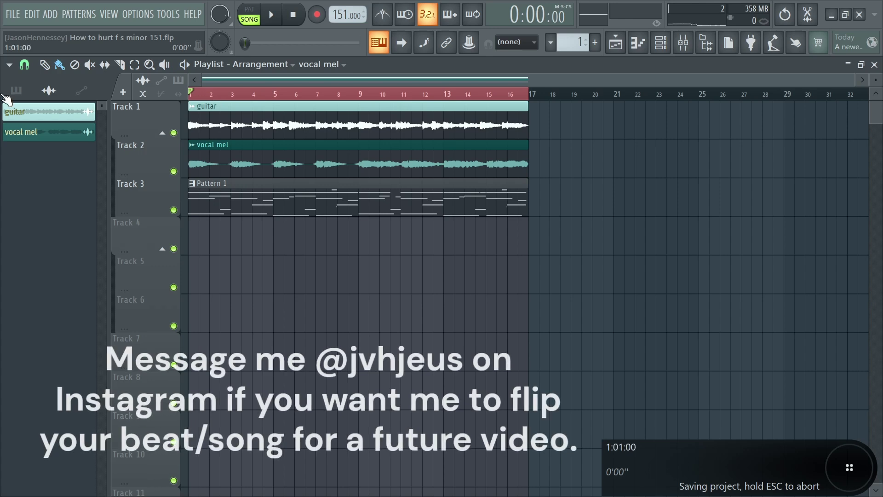
key("space")
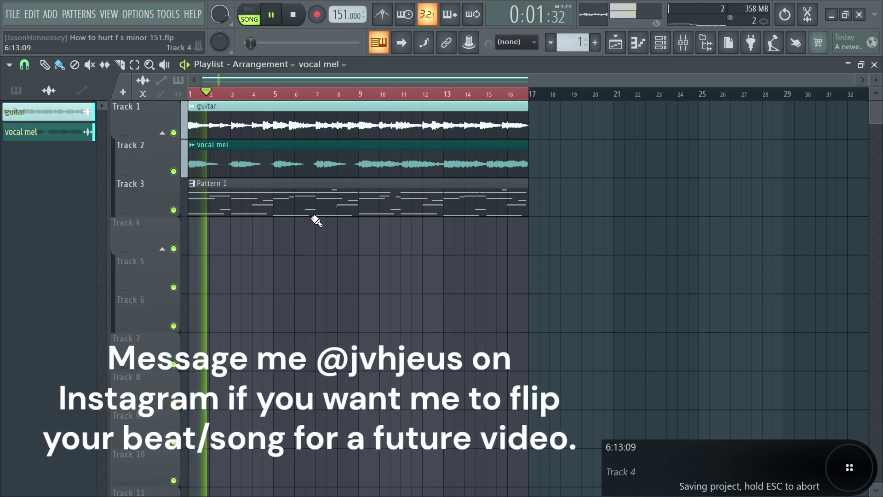